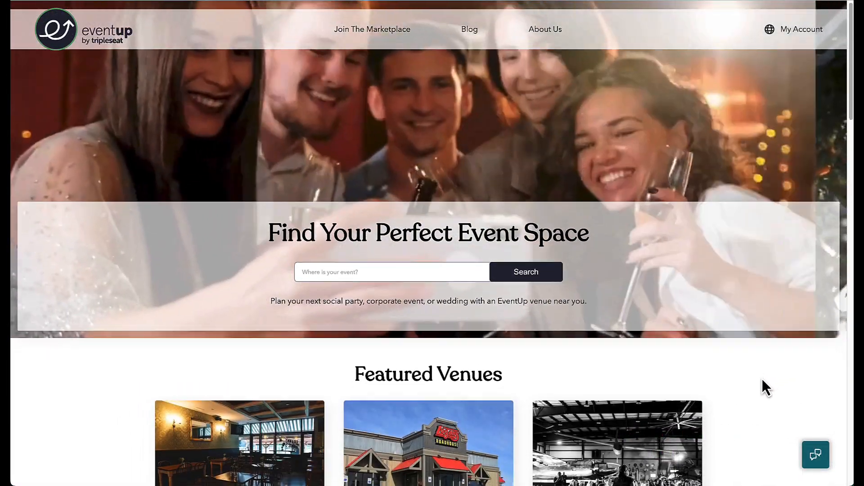
- Open the event venue listings for Boston from the top cities on the home page
scroll(763, 380, "down", 5)
scroll(762, 387, "down", 9)
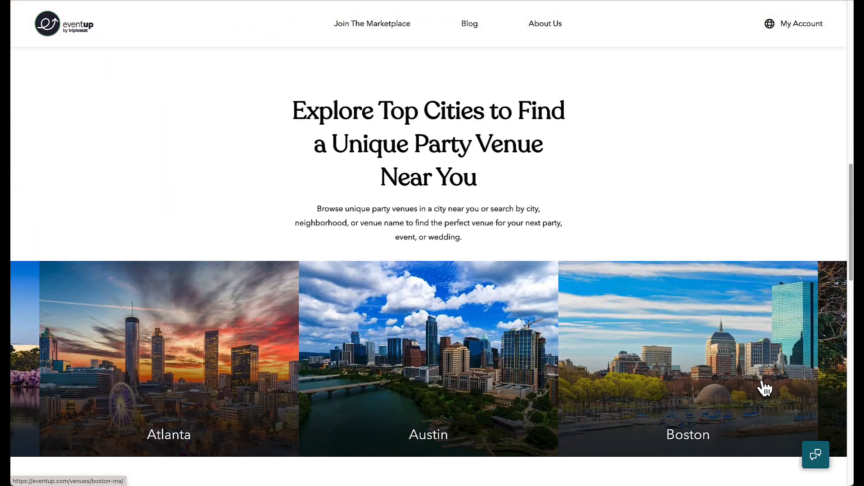
left_click(744, 390)
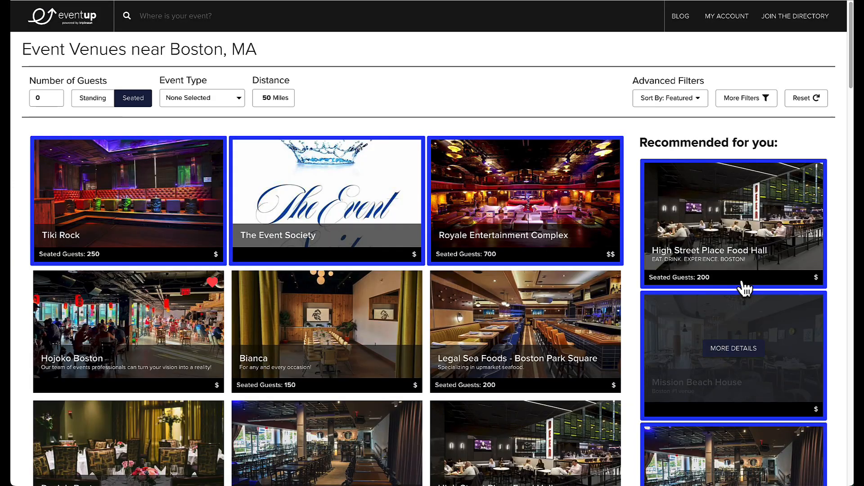
- Filter the Boston venues to the Government Center neighborhood and return to the results
left_click(753, 106)
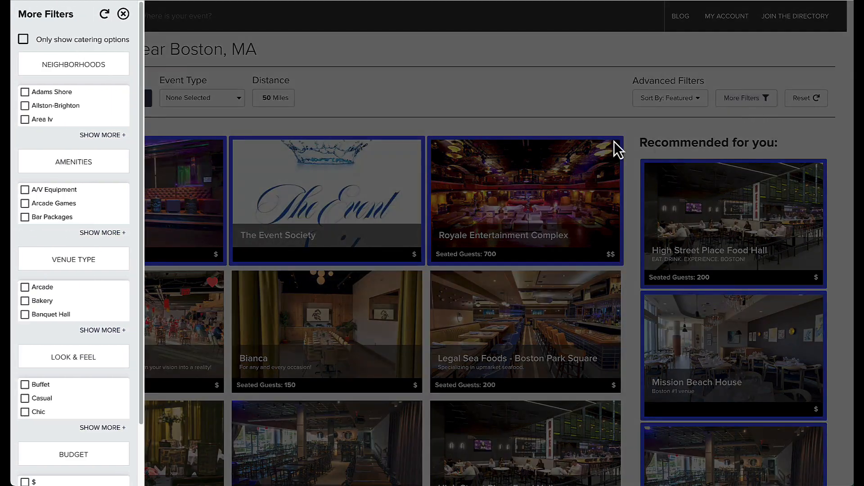
left_click(107, 137)
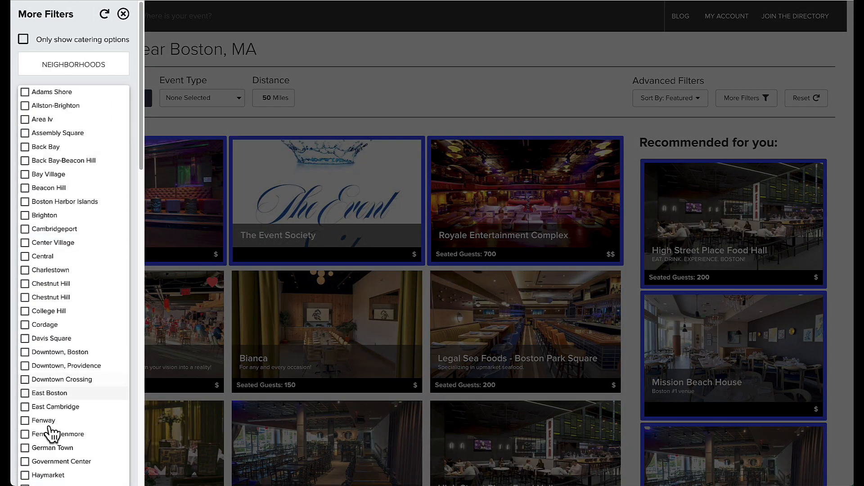
left_click(55, 462)
left_click(269, 444)
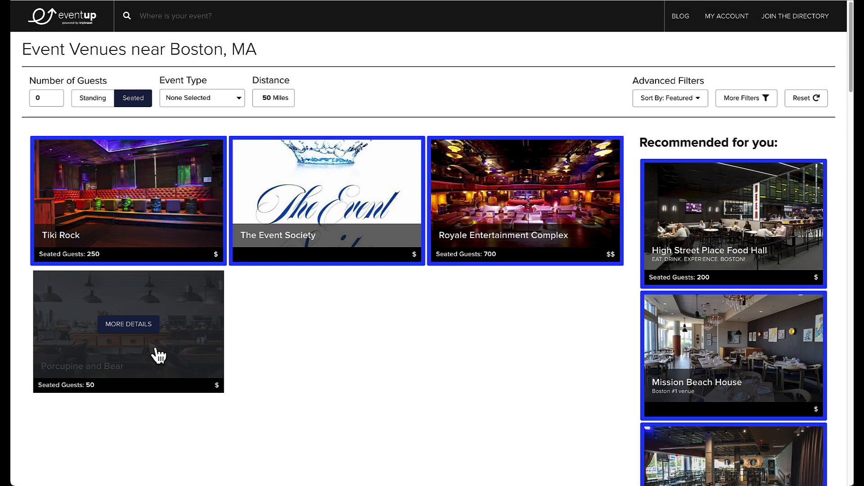
- Open the Porcupine and Bear venue page and review its description, pricing, location, spaces, availability and amenities
left_click(154, 347)
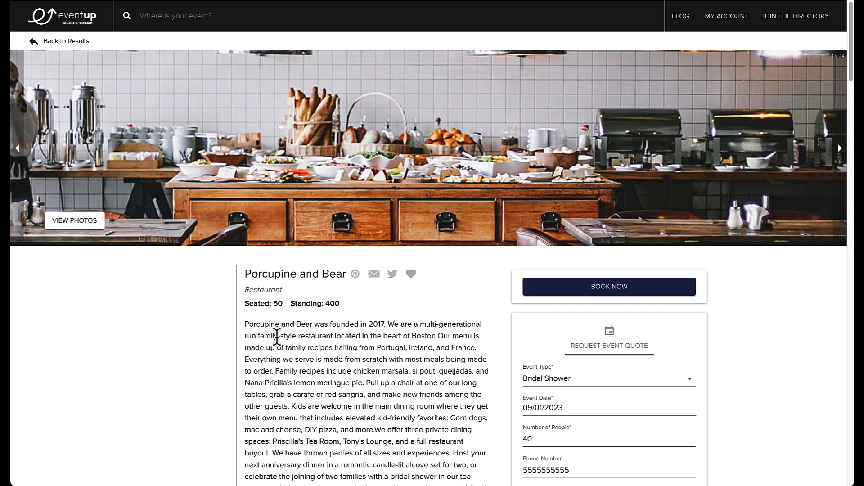
scroll(388, 367, "down", 5)
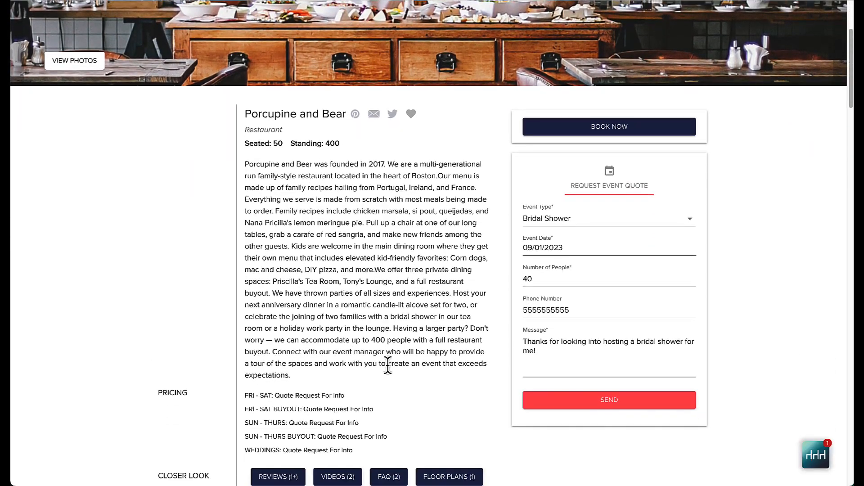
scroll(388, 366, "down", 6)
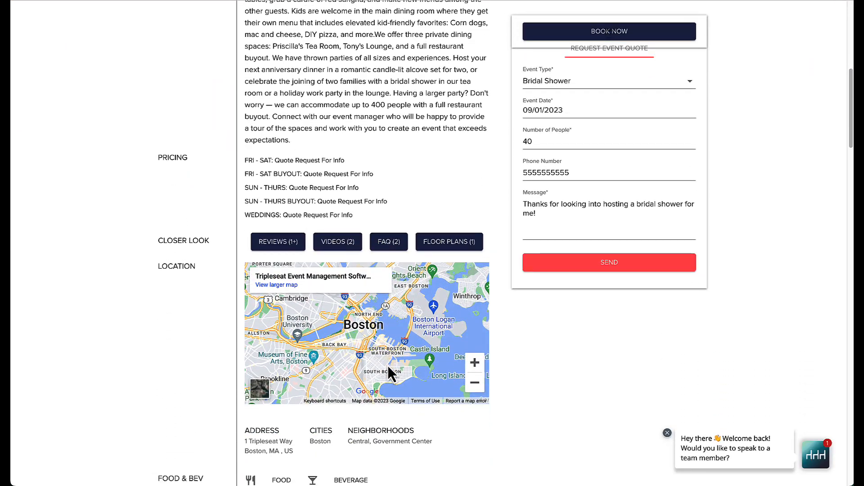
scroll(387, 365, "down", 8)
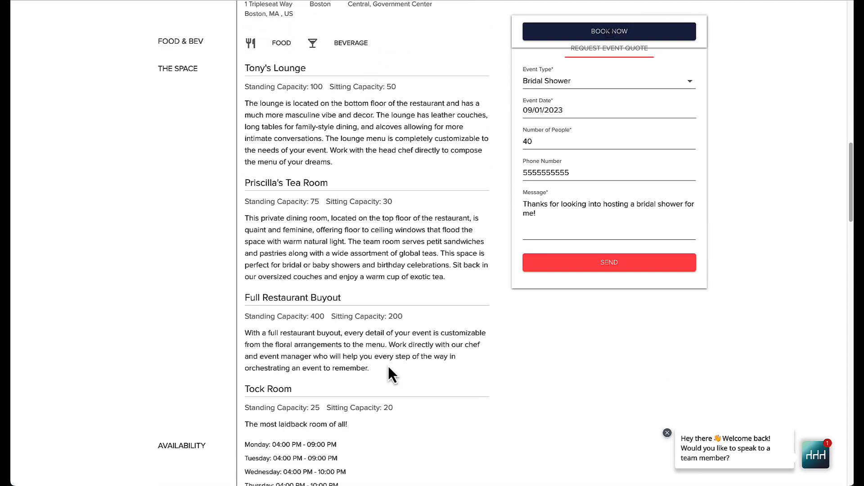
scroll(389, 367, "down", 3)
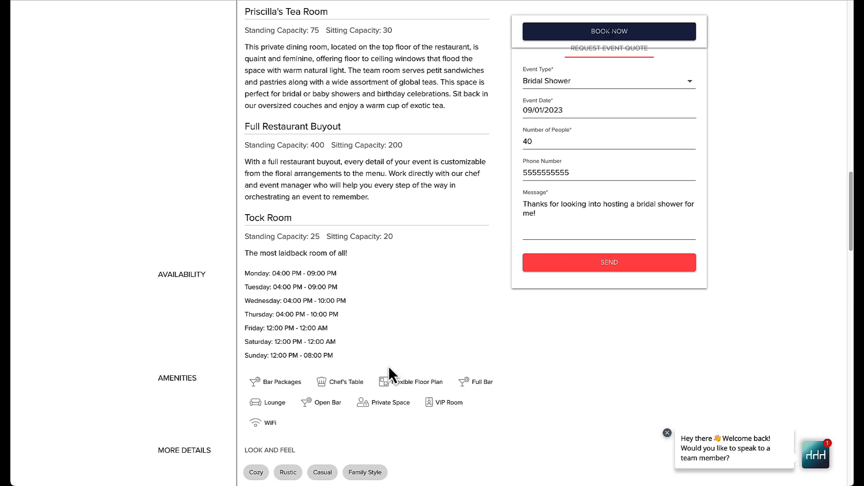
scroll(388, 367, "up", 13)
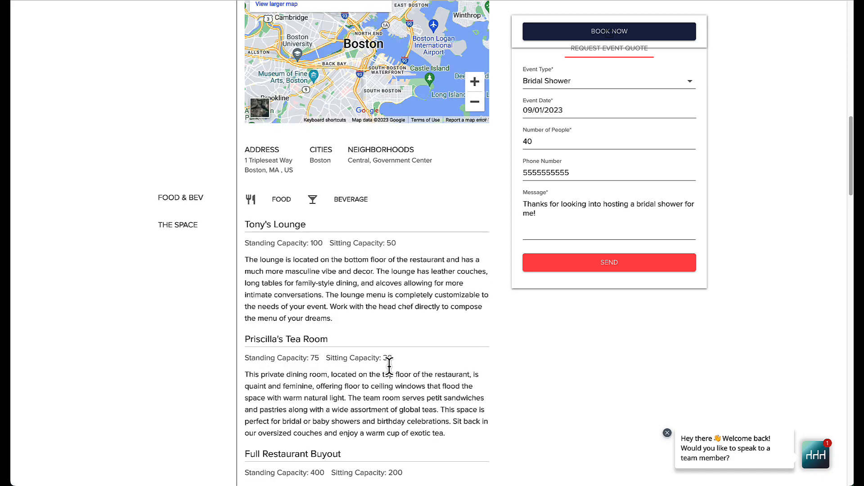
scroll(389, 365, "up", 5)
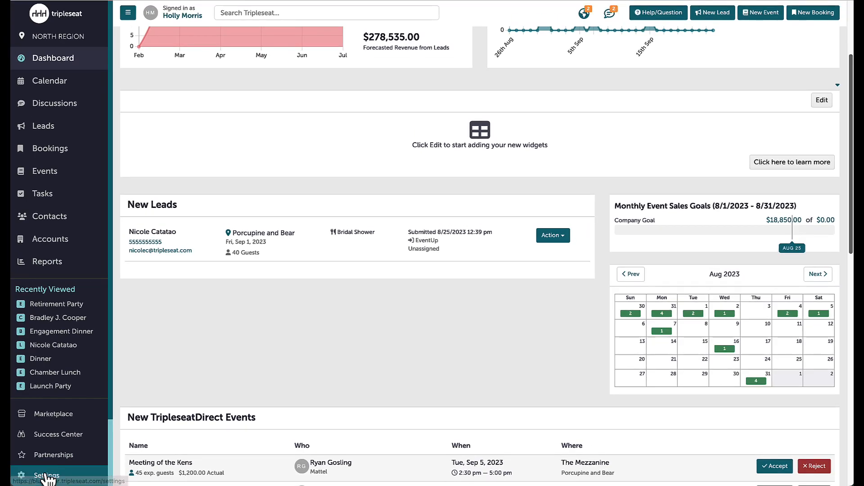
- Switch to Tripleseat and open the Porcupine and Bear public listing for editing from the EventUp settings
left_click(46, 476)
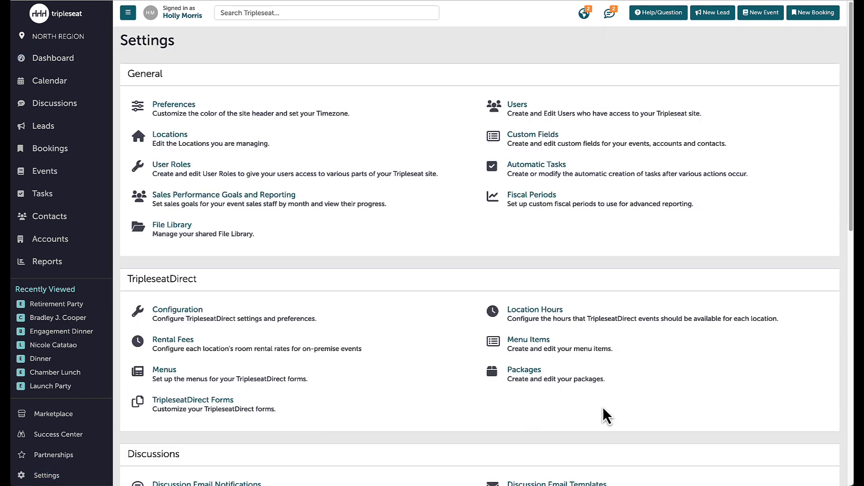
scroll(701, 401, "down", 1)
scroll(701, 401, "down", 7)
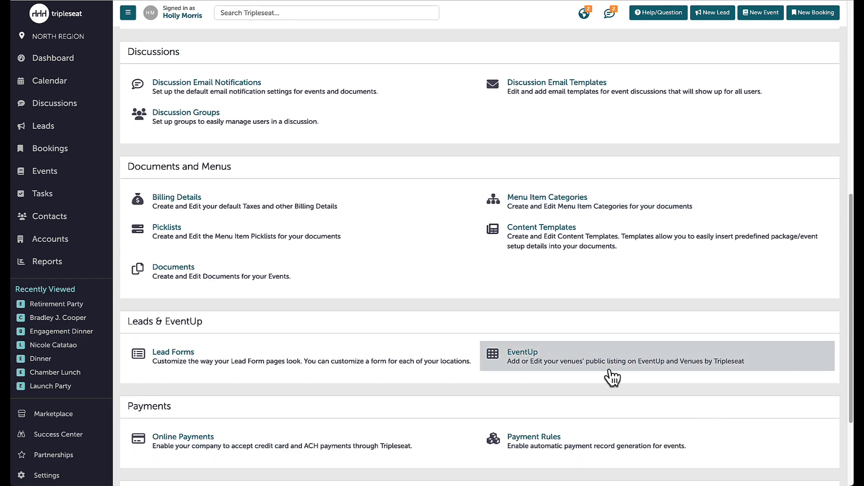
left_click(610, 370)
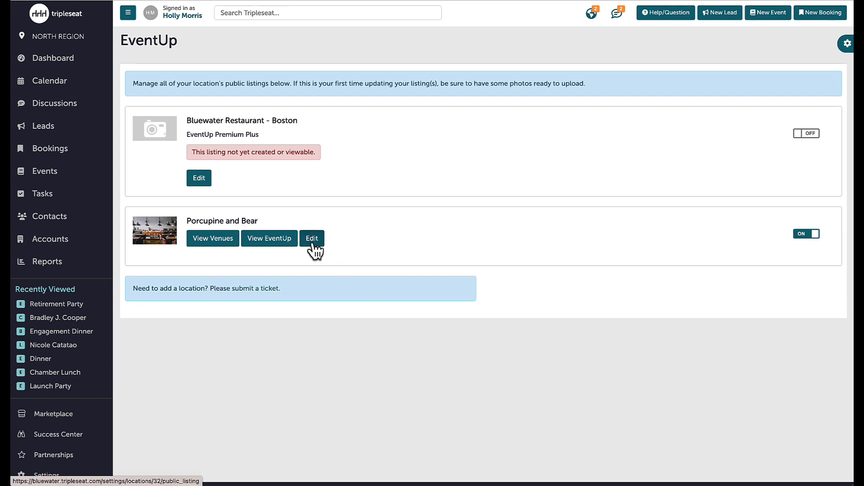
left_click(328, 237)
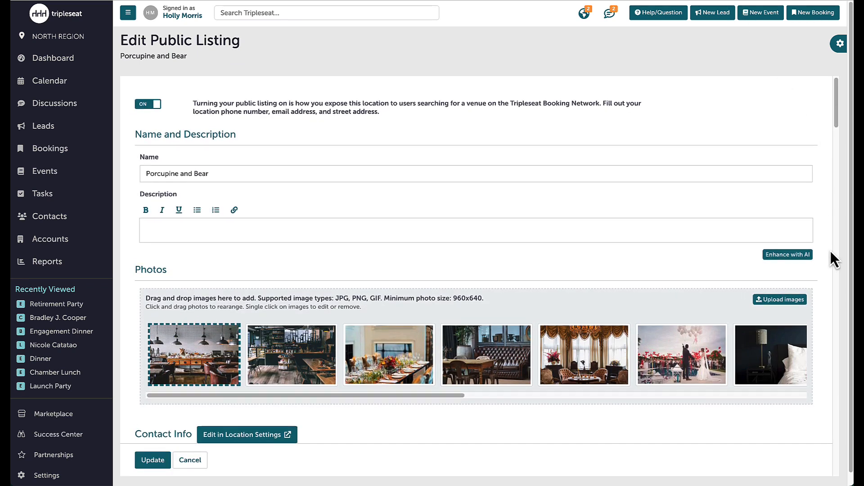
- Examine the details of the first seven listing photos one after another, from the buffet dining room to the bedroom
scroll(831, 252, "down", 1)
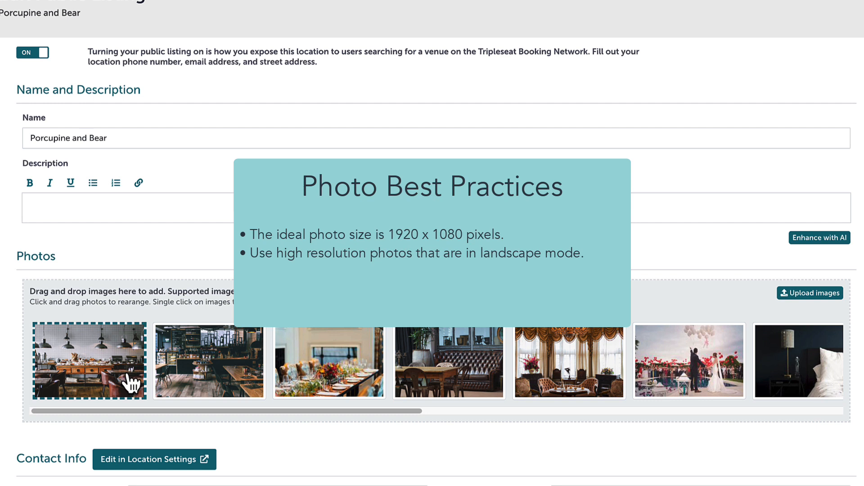
left_click(130, 382)
scroll(209, 374, "down", 2)
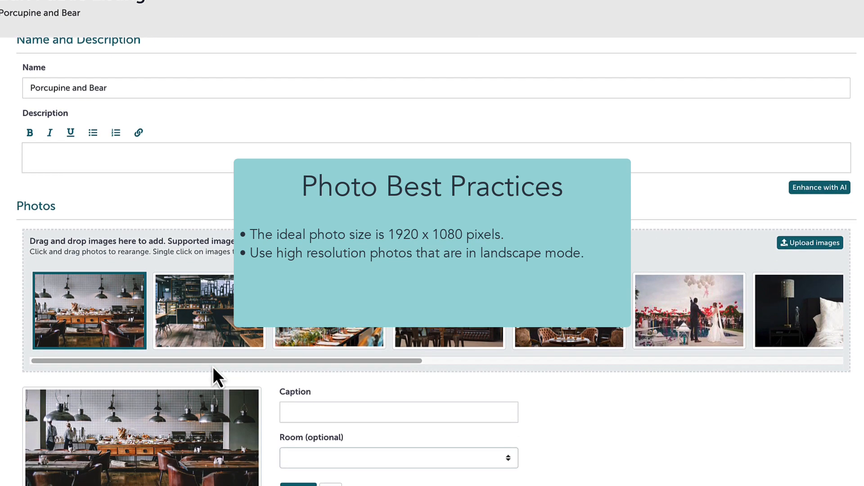
scroll(216, 366, "down", 2)
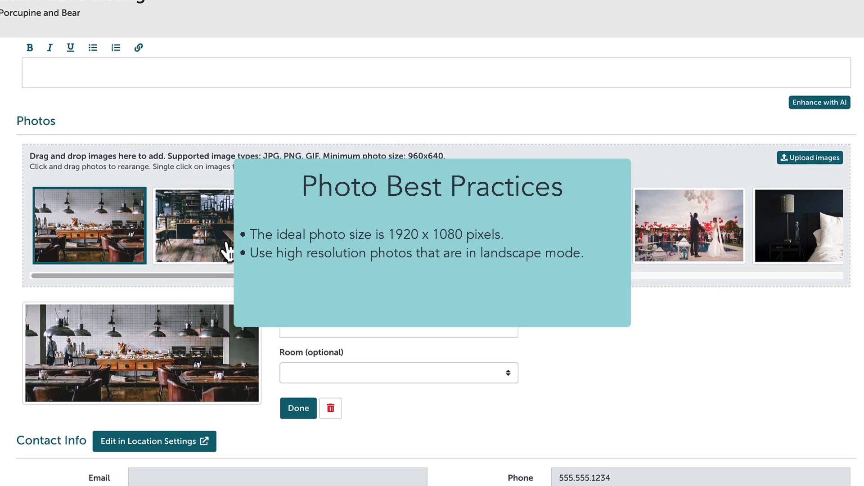
left_click(229, 238)
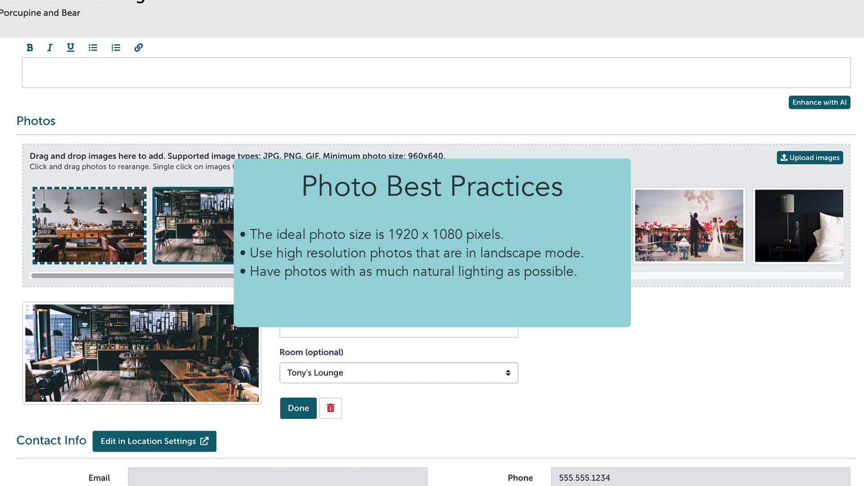
left_click(333, 236)
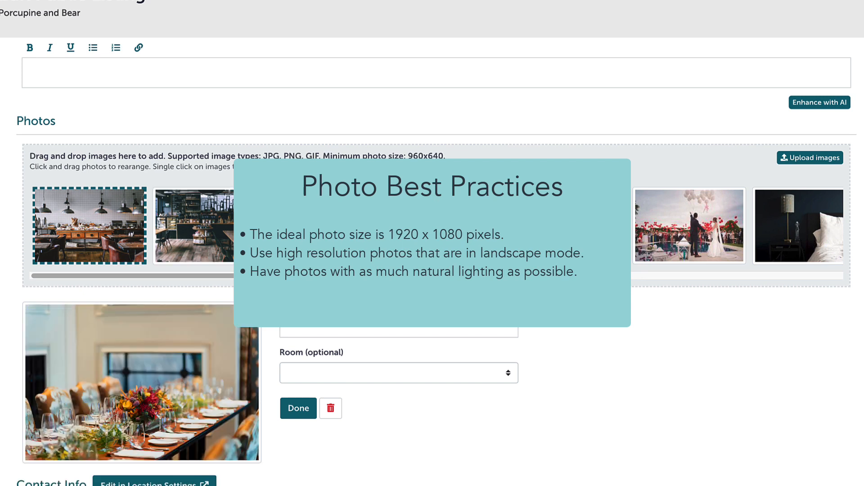
left_click(450, 234)
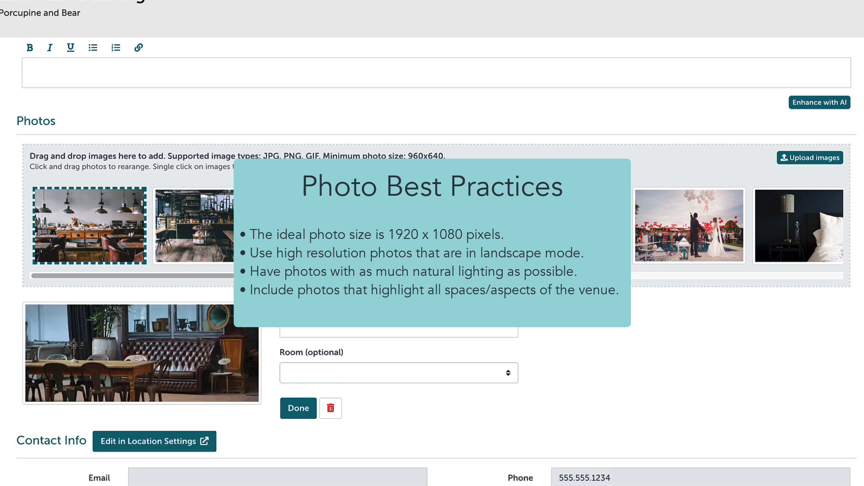
left_click(569, 233)
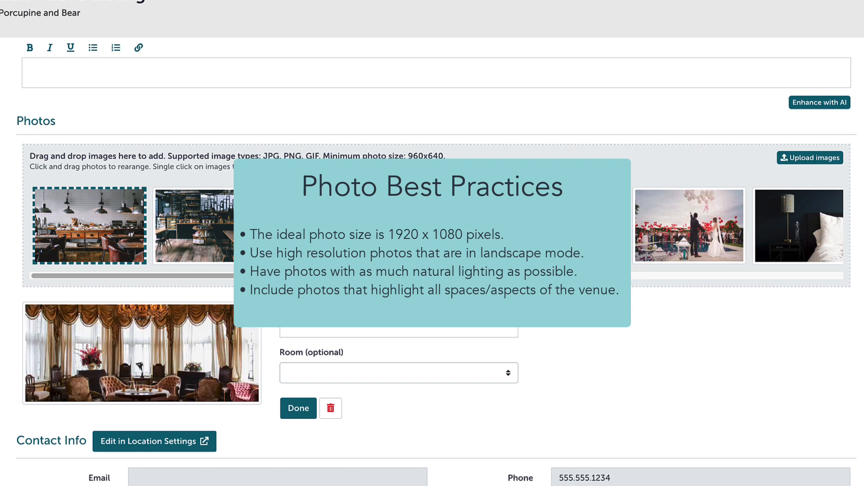
left_click(661, 251)
left_click(828, 258)
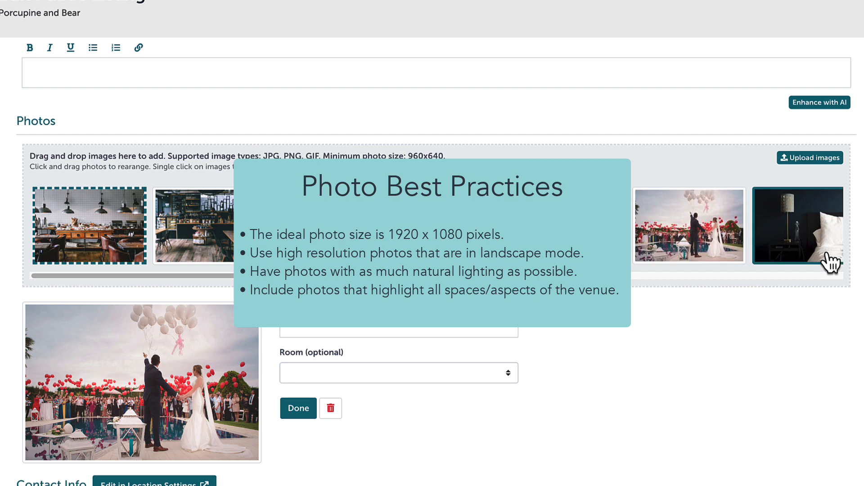
- View the caption and room of the last listing photo, the set tea table, and close its details
left_click_drag(414, 276, 829, 285)
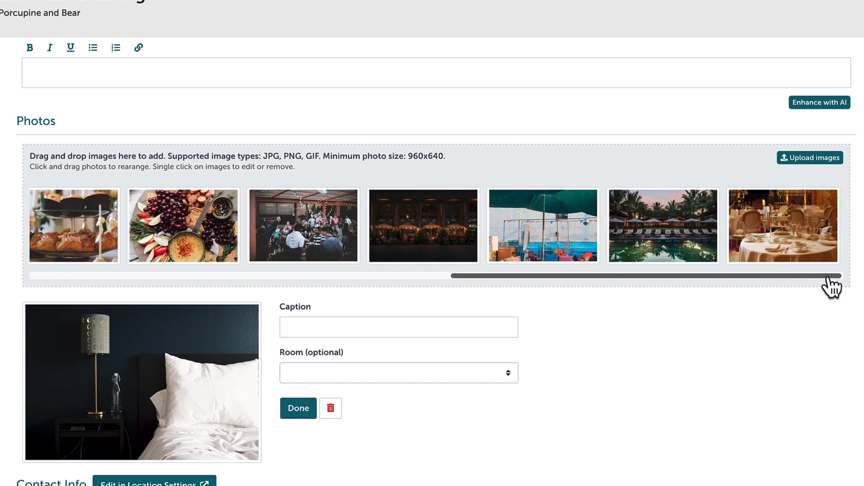
left_click(805, 251)
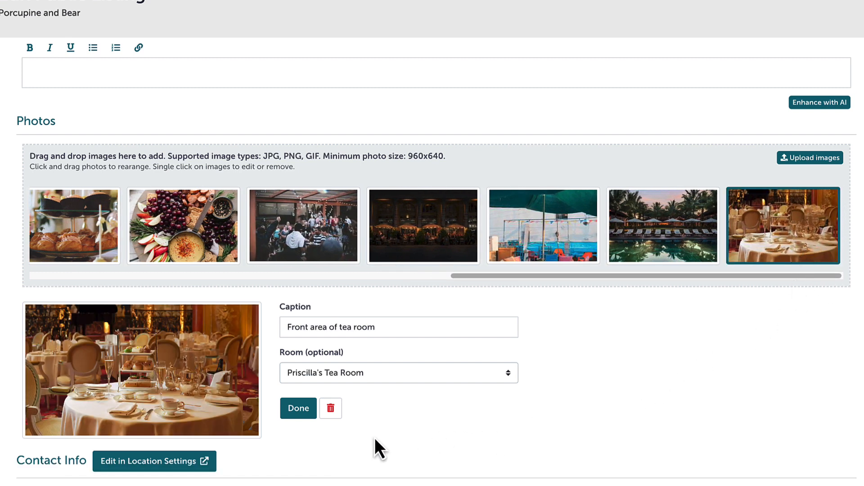
left_click(307, 421)
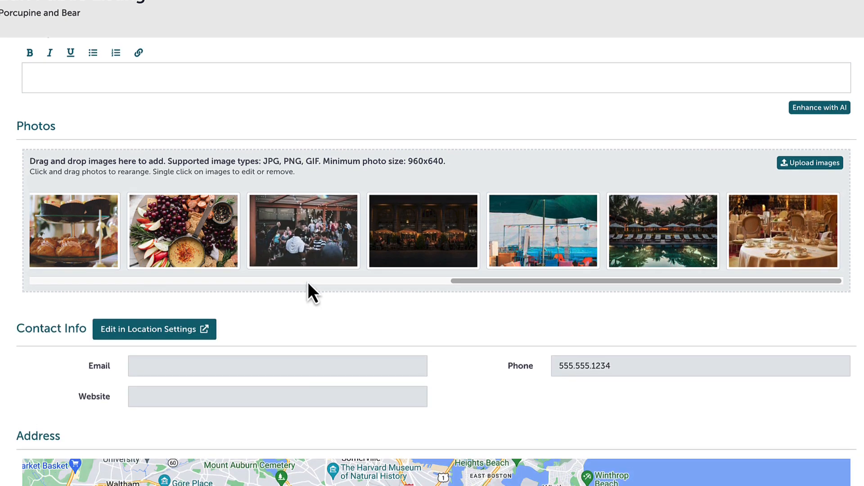
- Enter "Porcupine and Bear, instagram worthy space, italian food, two story restaurant, boston harbor, view of ocean" as the description and enhance it with AI
scroll(309, 293, "up", 3)
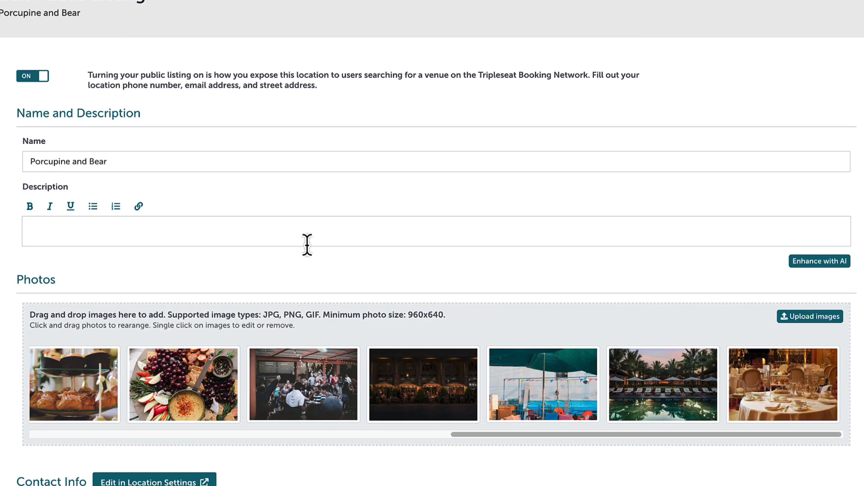
left_click(244, 237)
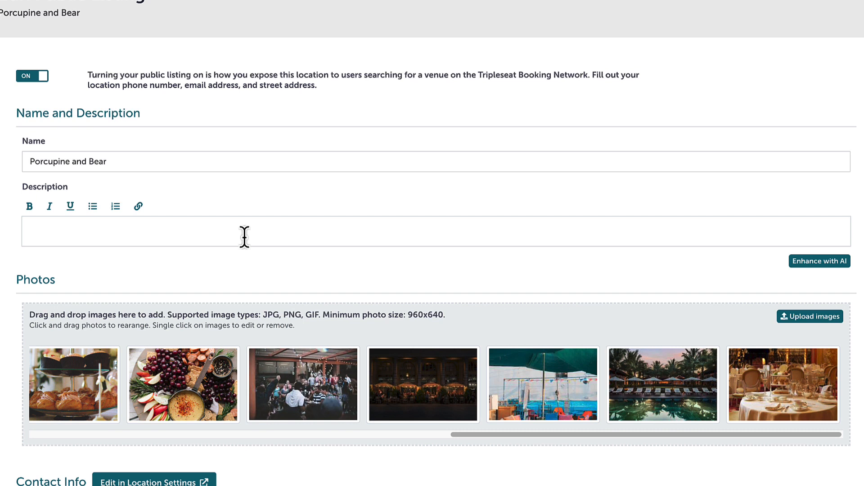
type("Porcupine")
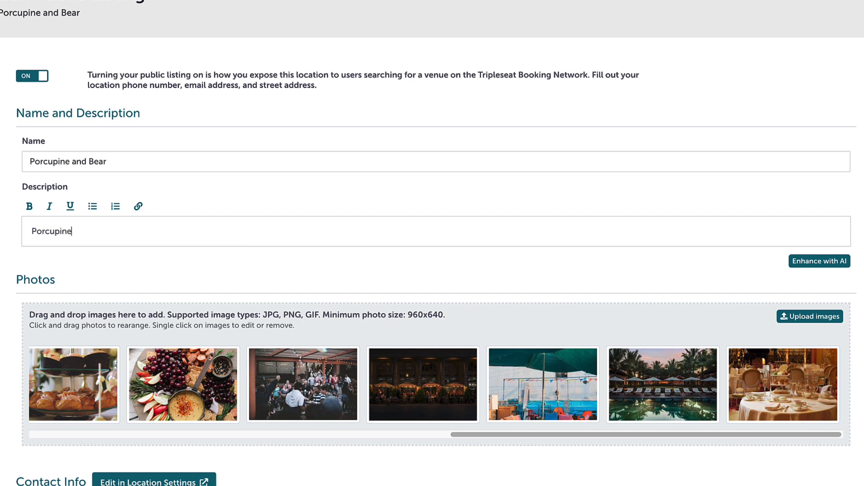
type(" and Bear, instagram worthy space,")
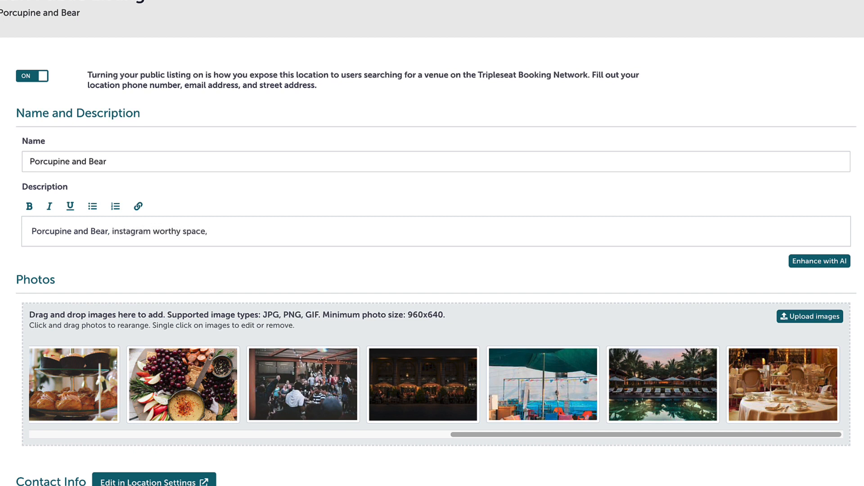
type(" italian food, two stor")
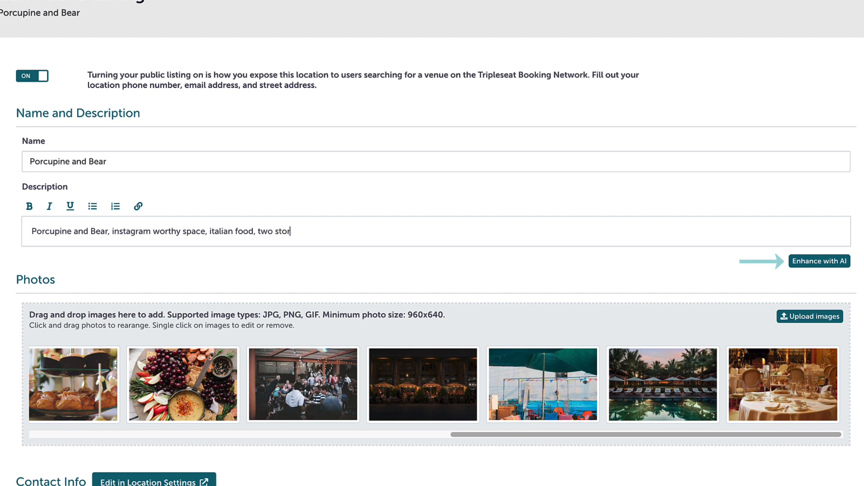
type("y restaurant, boston harbor, ")
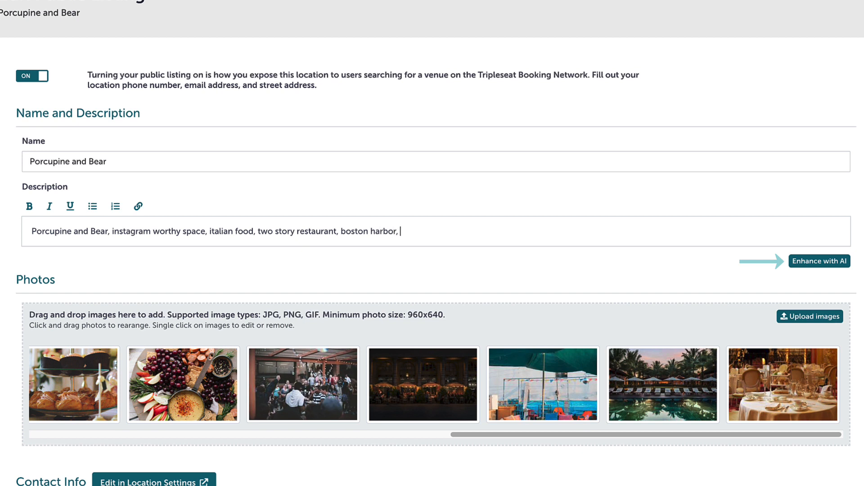
type("view of ocean")
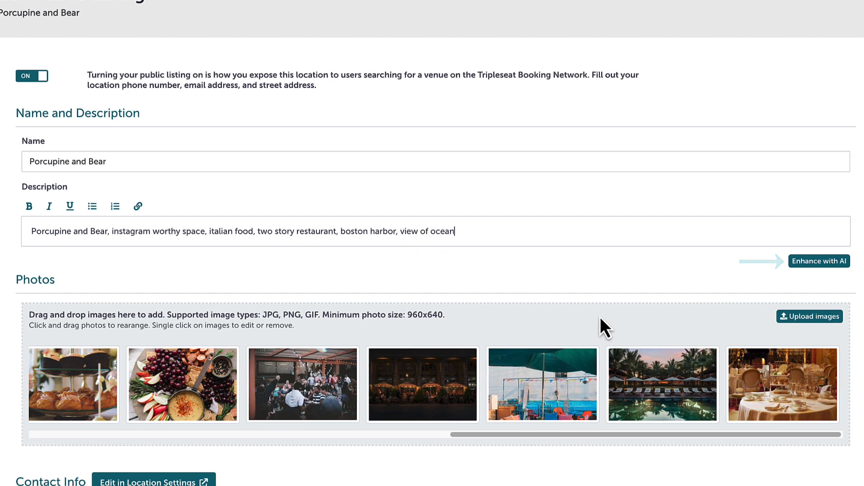
left_click(810, 271)
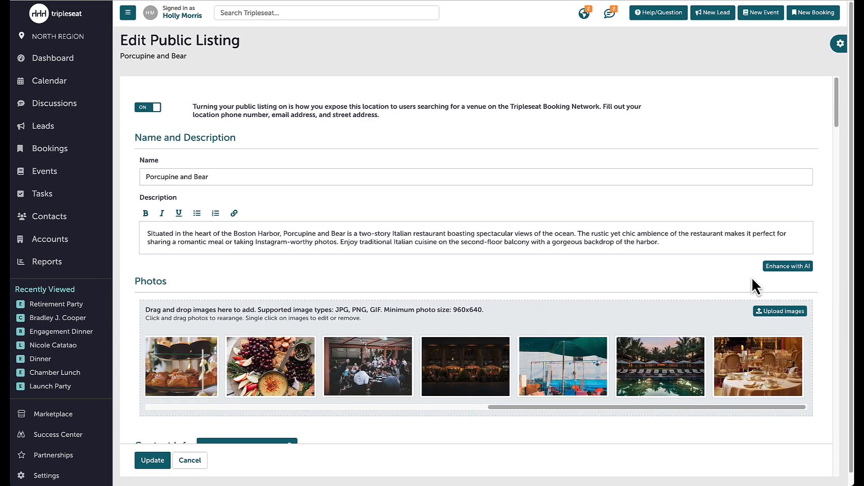
- Examine the listing's contact info, address, neighborhoods, location details and pricing fields
scroll(752, 277, "down", 7)
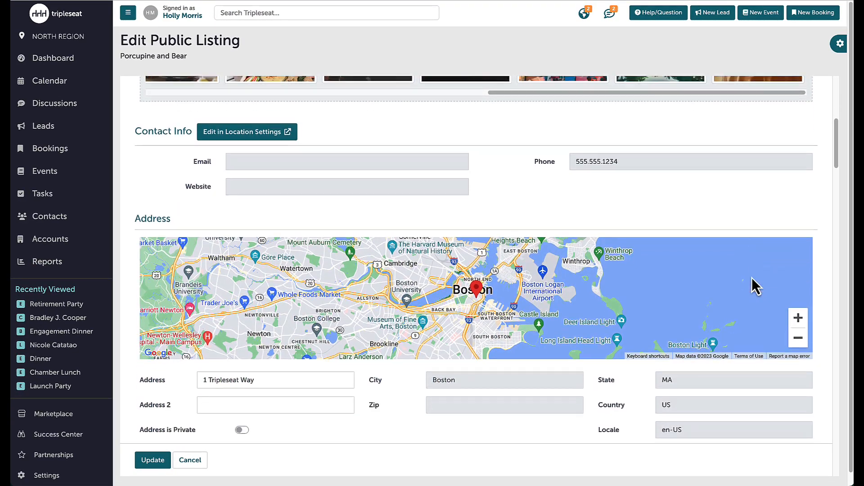
scroll(751, 277, "down", 2)
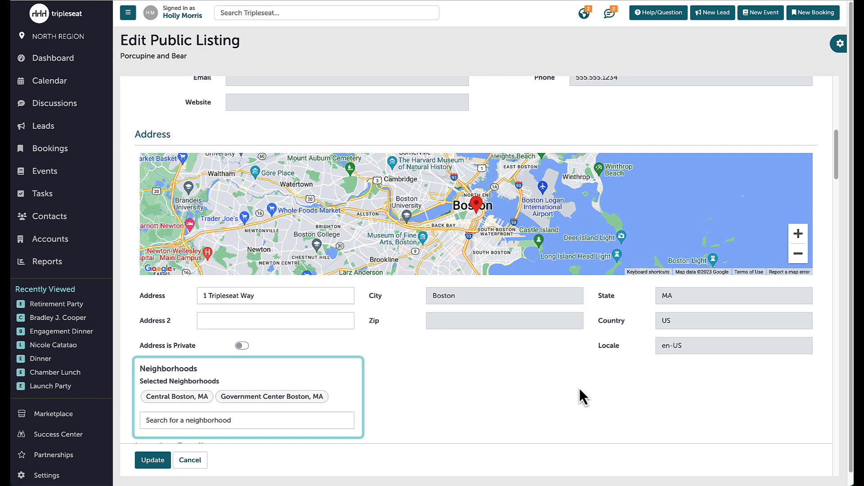
scroll(580, 388, "down", 1)
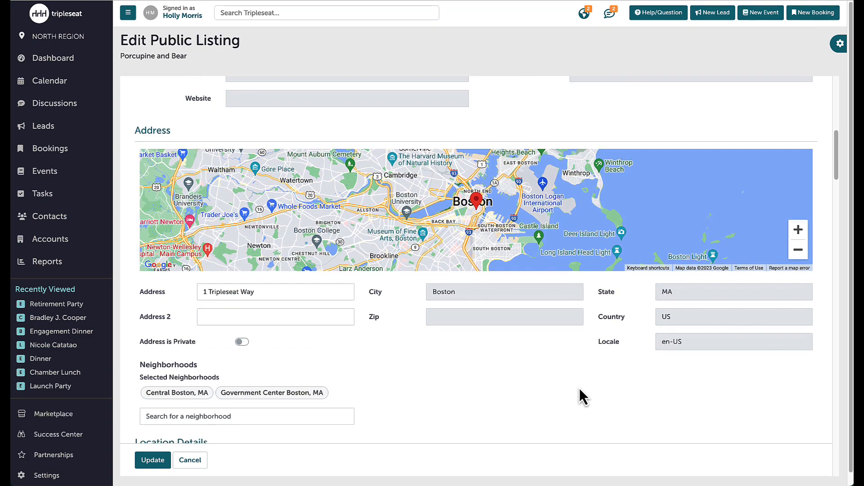
scroll(580, 390, "down", 3)
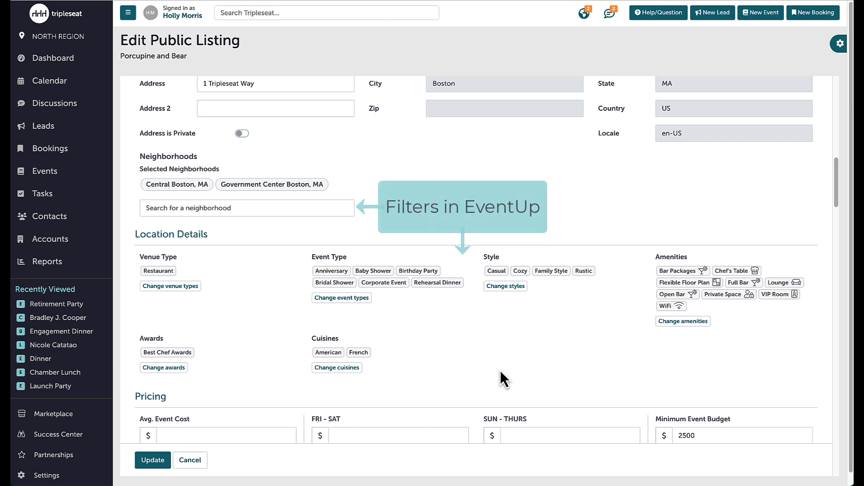
scroll(501, 371, "down", 3)
scroll(501, 371, "down", 1)
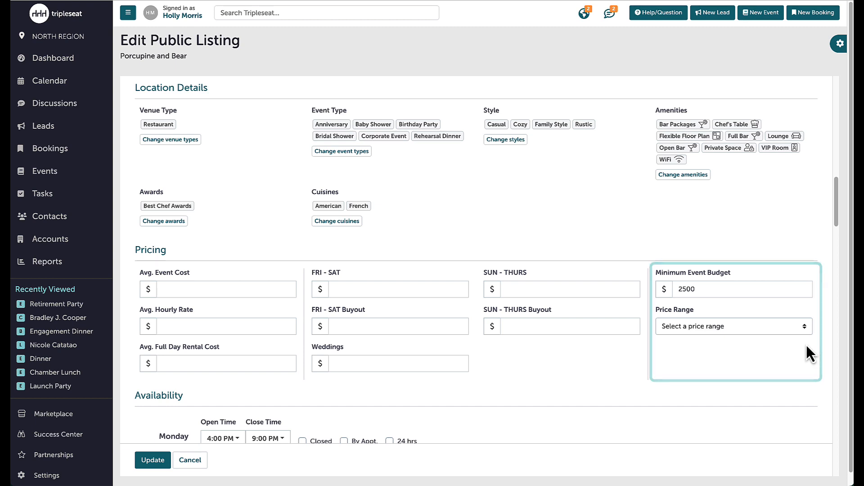
- Mark Monday as closed in the listing's weekly availability
scroll(805, 344, "down", 1)
scroll(806, 348, "down", 5)
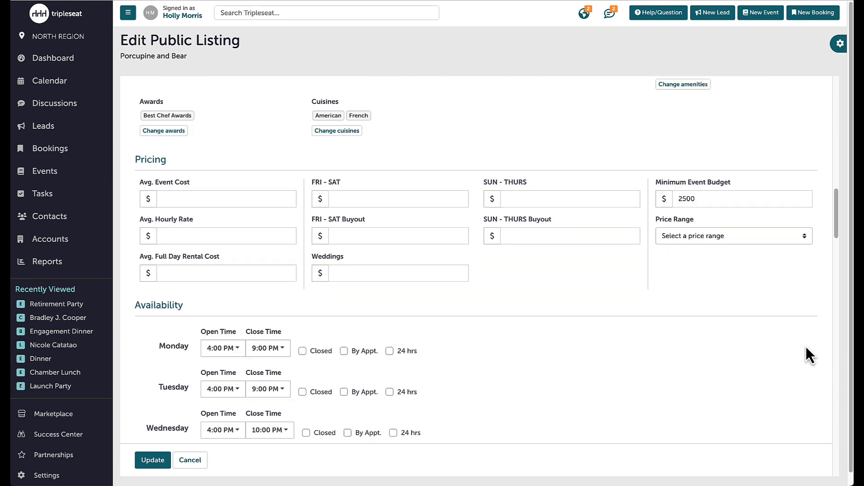
scroll(806, 348, "down", 2)
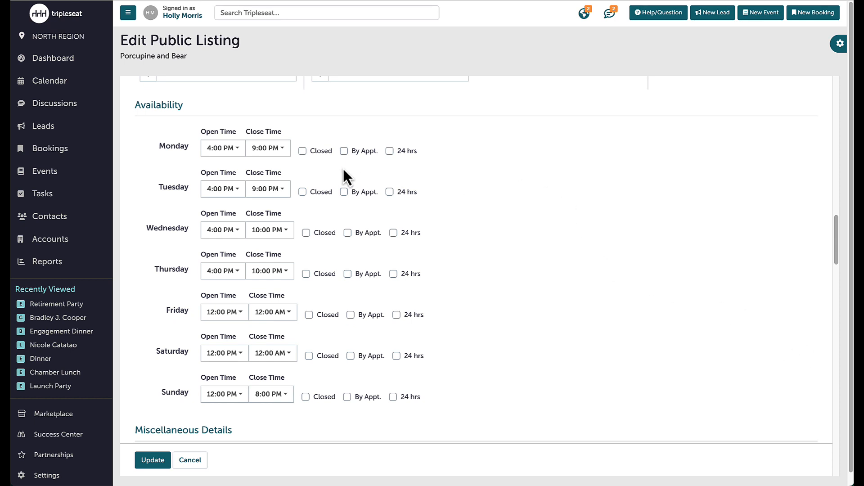
left_click(301, 152)
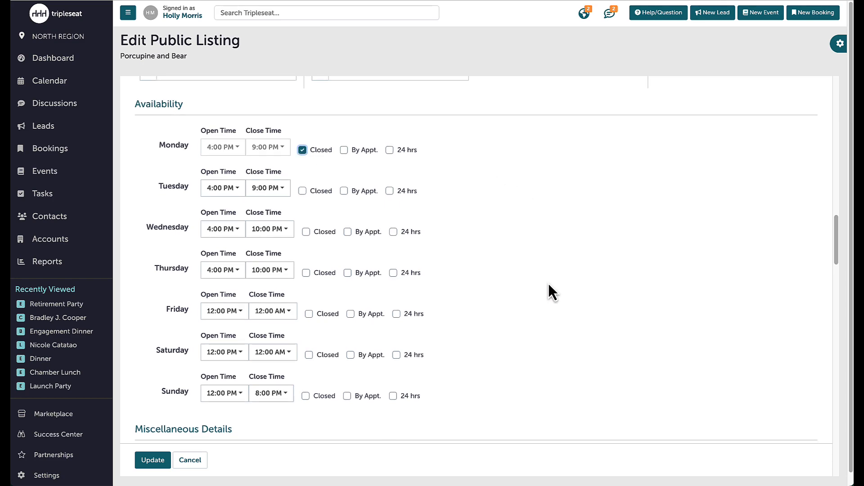
- Examine the listing's miscellaneous details, rooms, FAQs, floor plans, reviews and videos
scroll(548, 284, "down", 4)
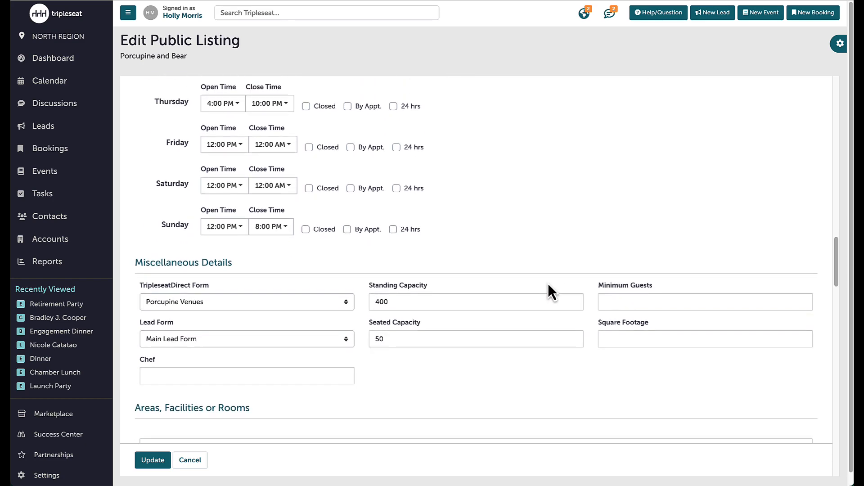
scroll(547, 284, "down", 1)
scroll(583, 353, "down", 1)
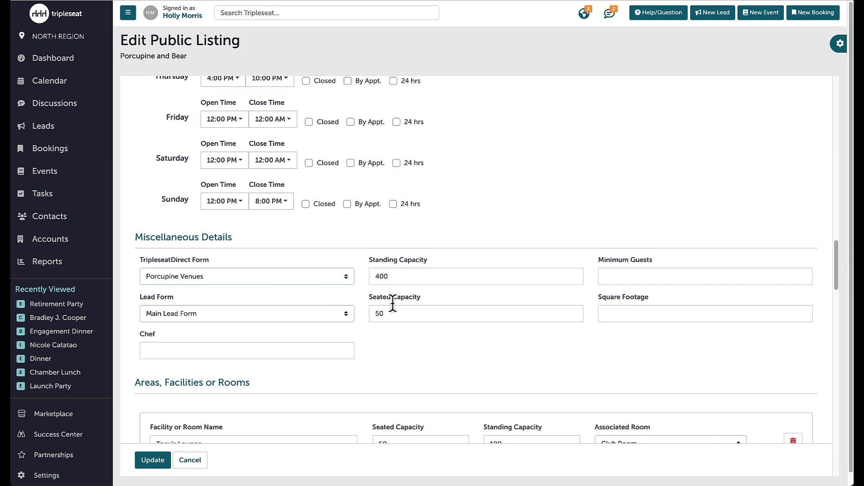
scroll(482, 361, "down", 5)
scroll(483, 361, "down", 4)
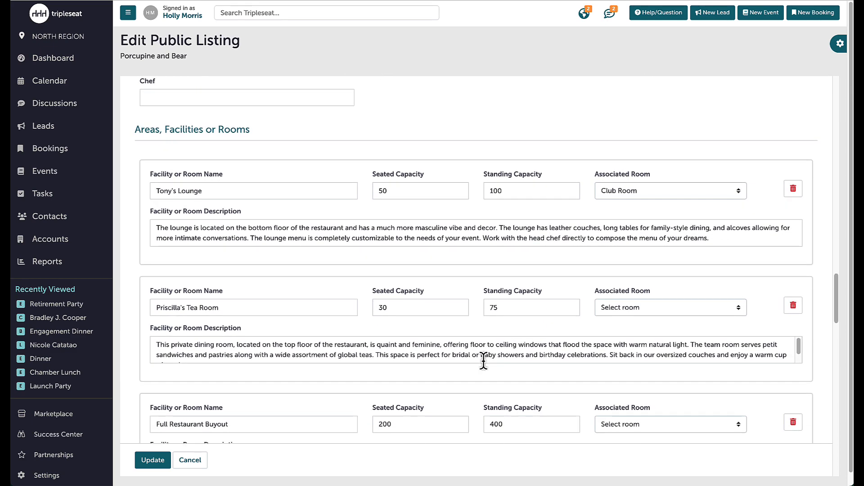
scroll(833, 403, "down", 2)
scroll(833, 403, "down", 2)
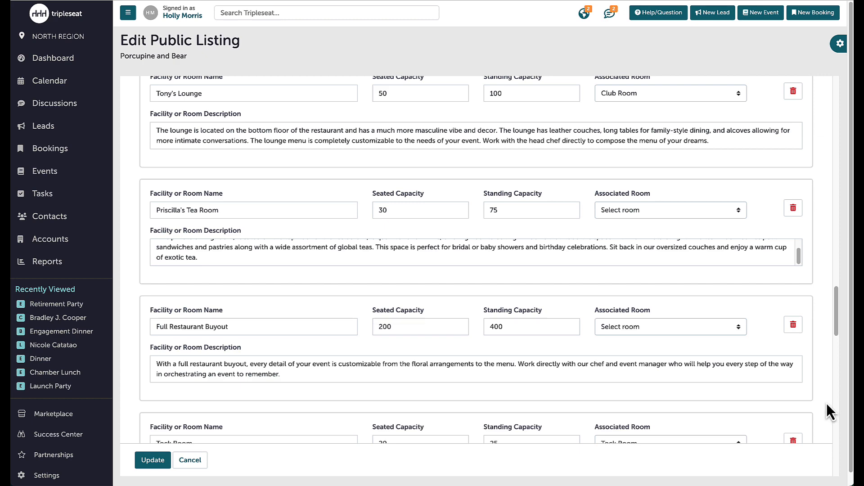
scroll(826, 404, "down", 10)
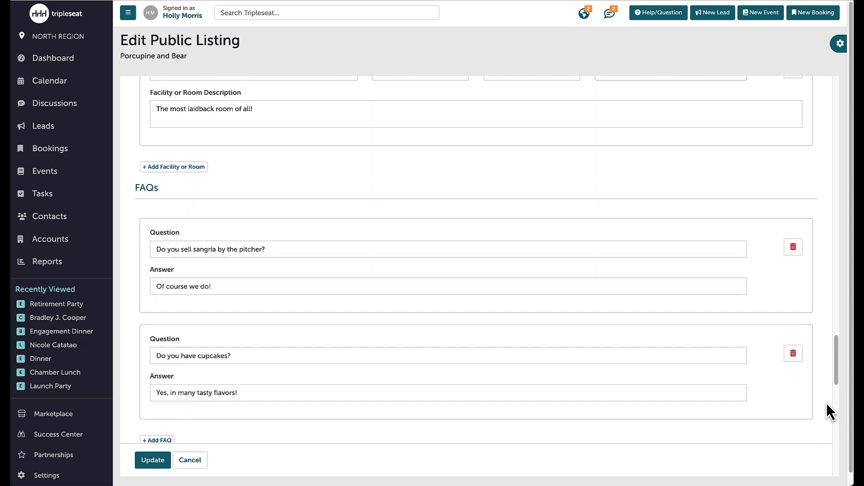
scroll(826, 403, "down", 5)
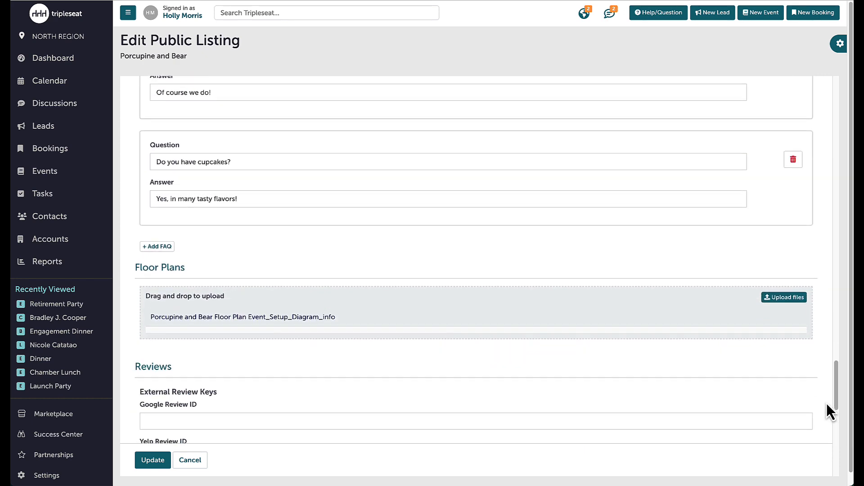
scroll(826, 403, "down", 10)
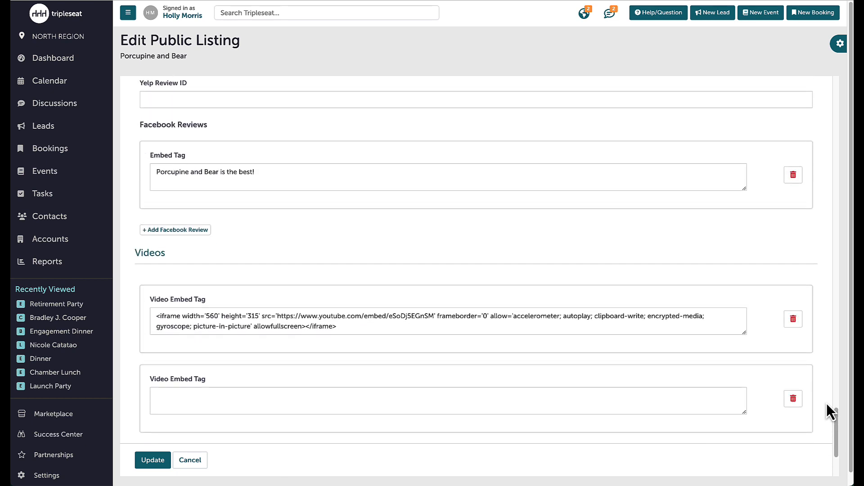
- Add an FAQ asking "Do you have a parking lot?" with the answer "Yes! And plenty of street parking too."
scroll(827, 404, "up", 5)
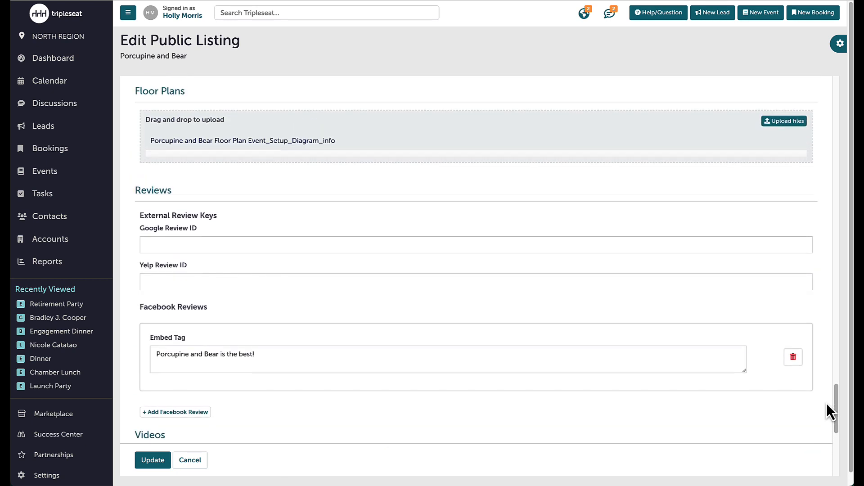
scroll(826, 403, "up", 9)
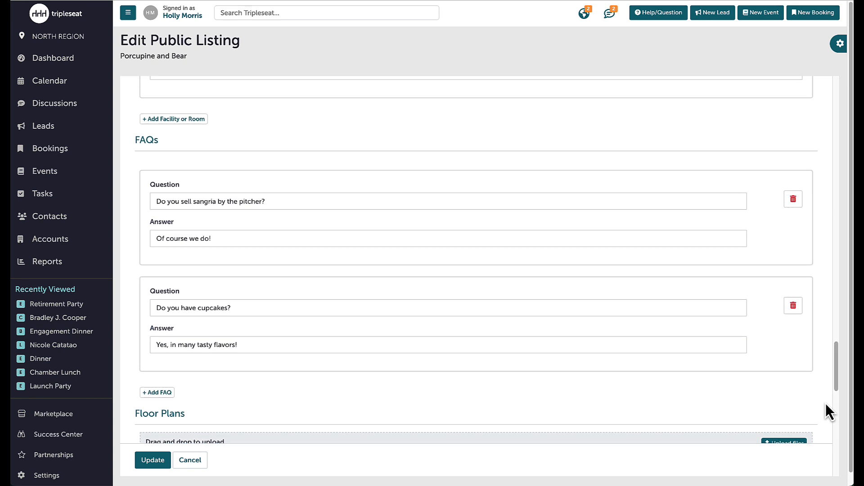
scroll(825, 404, "down", 1)
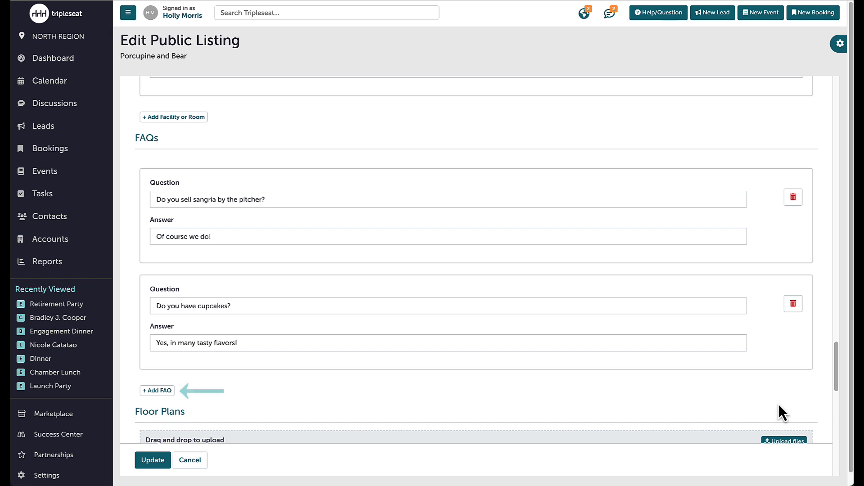
left_click(163, 395)
scroll(289, 376, "down", 1)
left_click(284, 374)
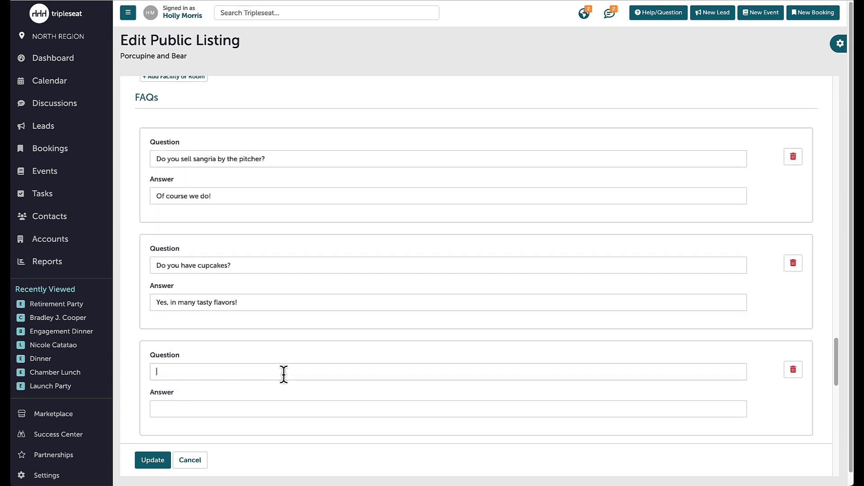
type("Do you ha")
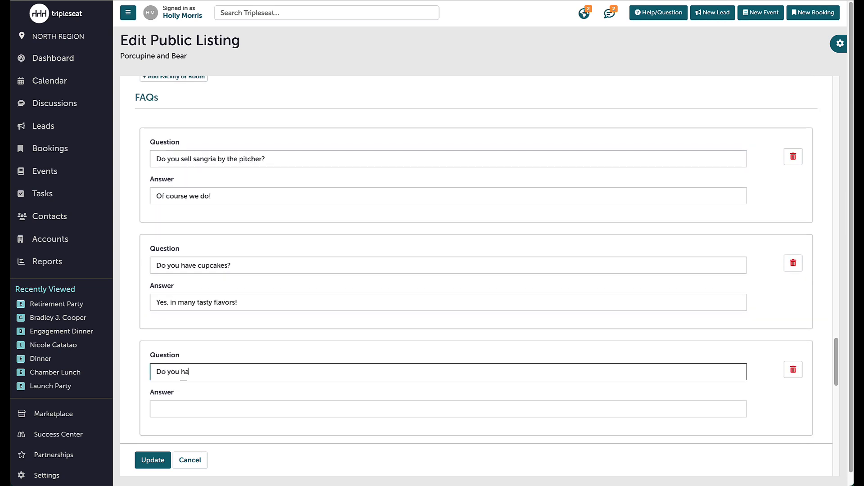
type("ve a parking lot?")
left_click(301, 406)
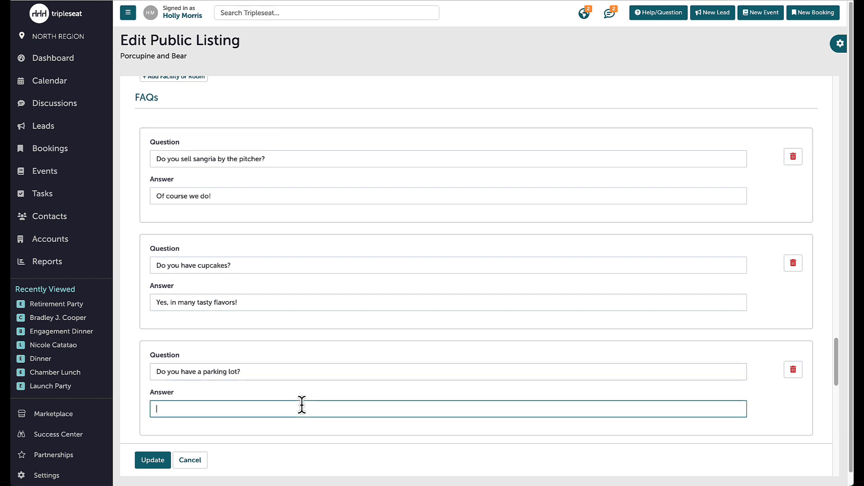
type("Yes! And plenty of street parking too.")
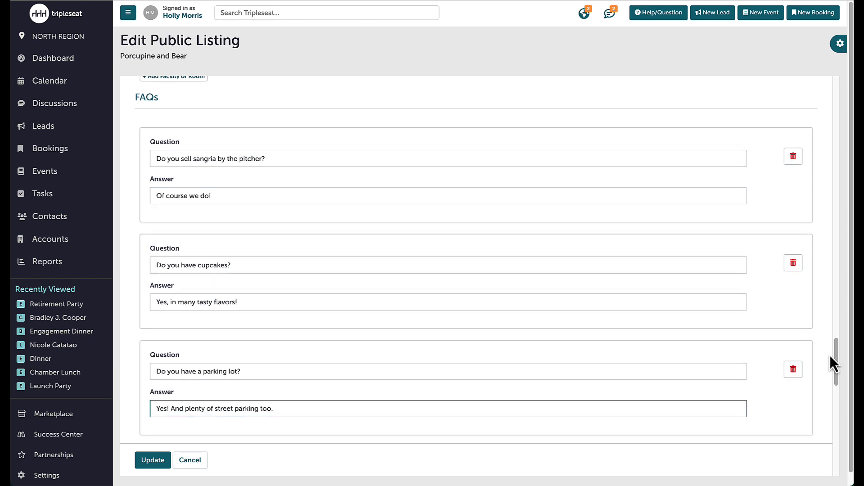
- Examine the floor plan upload, the Google, Yelp and Facebook review fields, the video embeds and the premium listing options
scroll(830, 354, "down", 2)
scroll(830, 355, "down", 2)
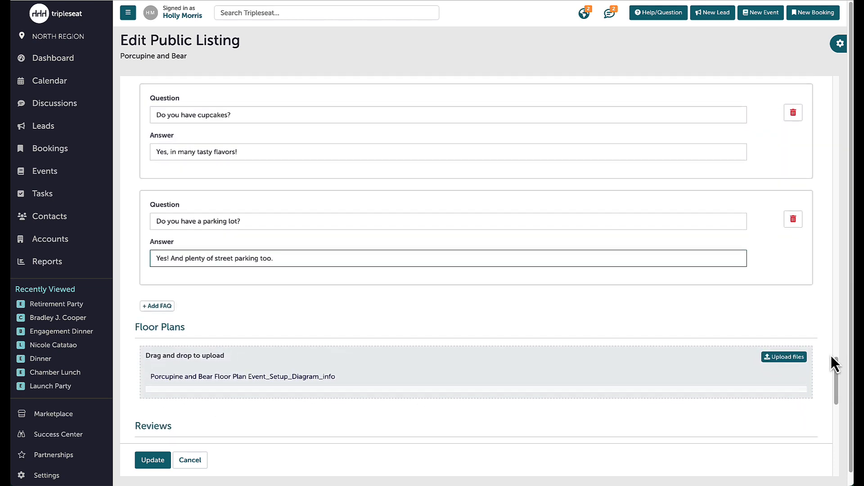
scroll(831, 355, "down", 1)
scroll(831, 355, "down", 1)
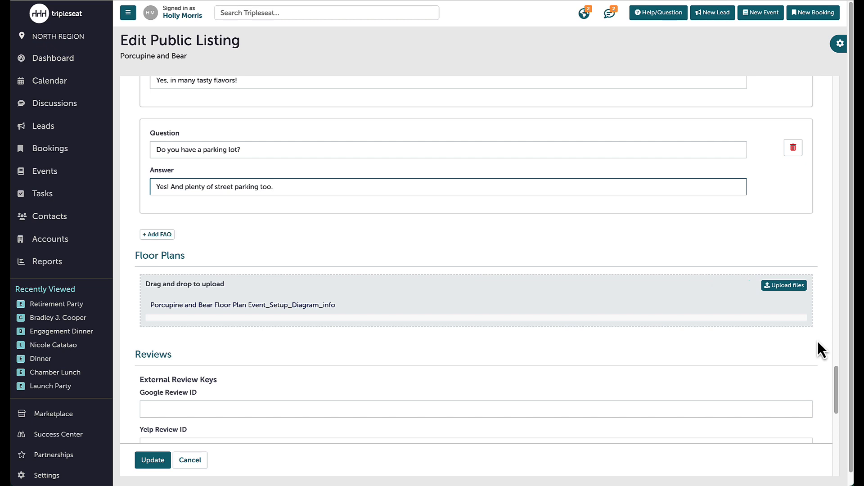
scroll(817, 342, "down", 3)
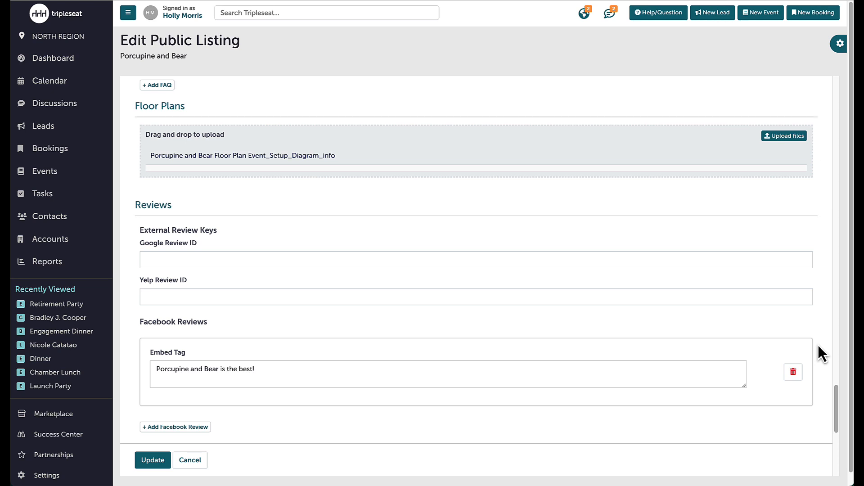
scroll(818, 345, "down", 1)
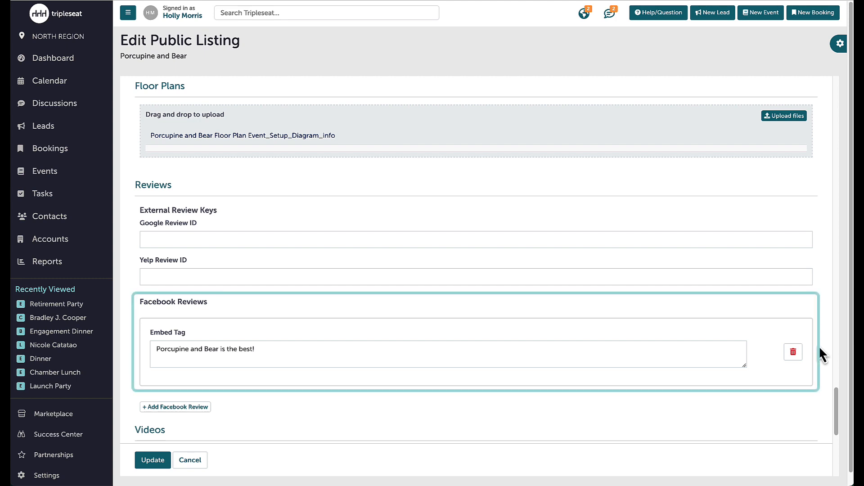
scroll(819, 347, "down", 2)
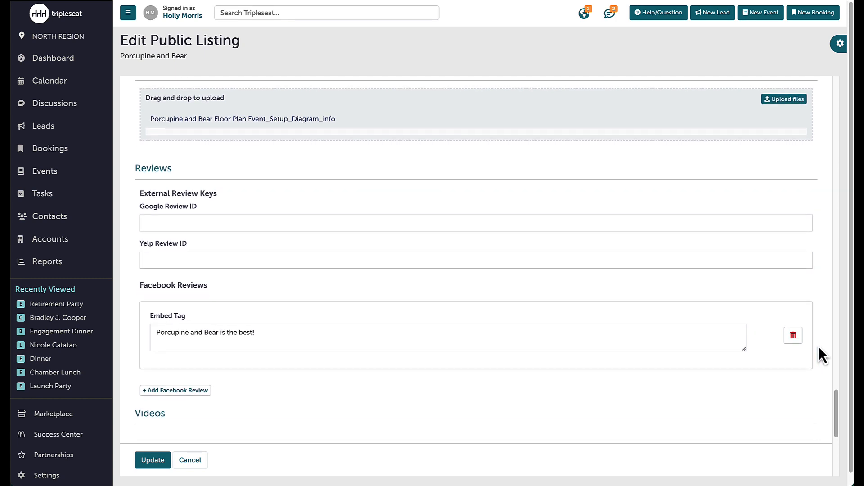
scroll(820, 347, "down", 4)
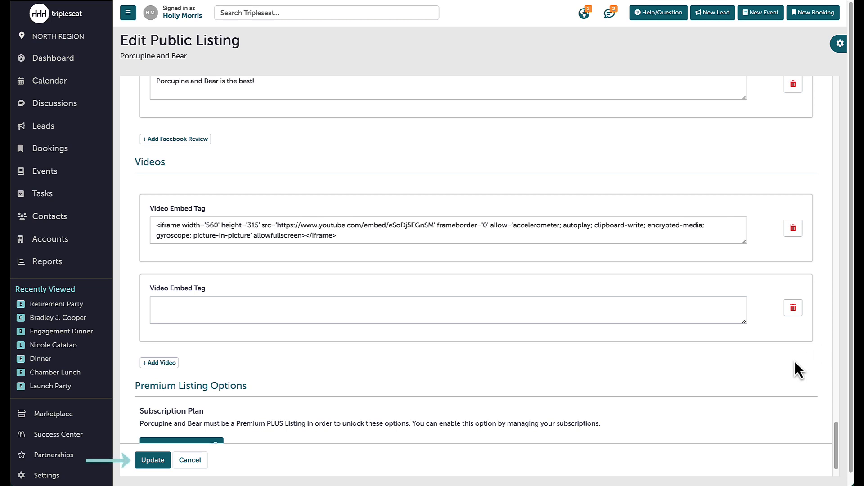
- Save the public listing changes and open the Porcupine and Bear page on EventUp
left_click(153, 460)
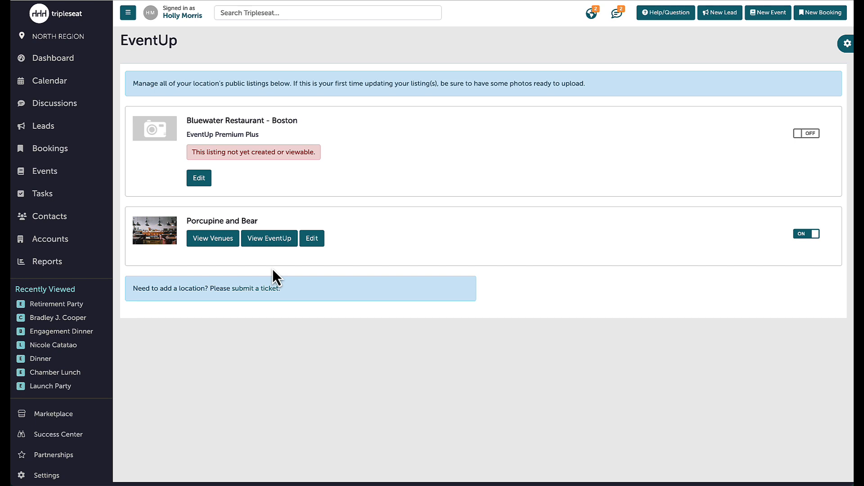
left_click(269, 239)
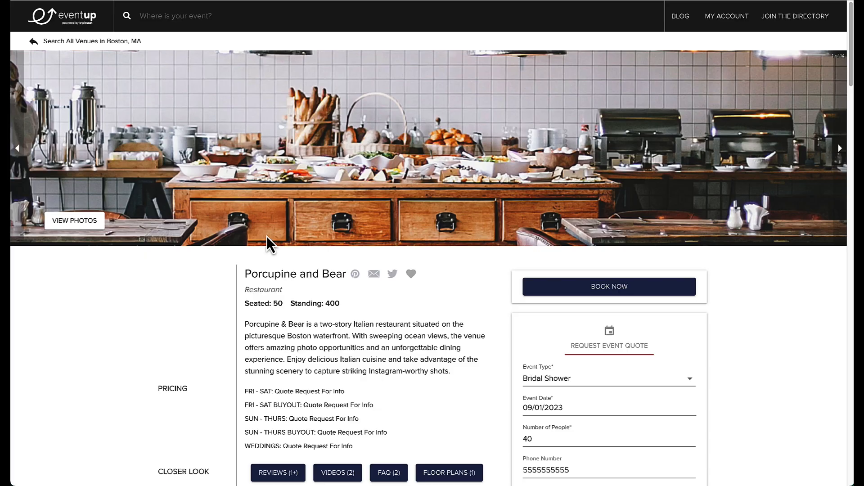
- Browse the first five header photos on the Porcupine and Bear venue page and view its description, pricing and closer-look options
scroll(454, 341, "down", 1)
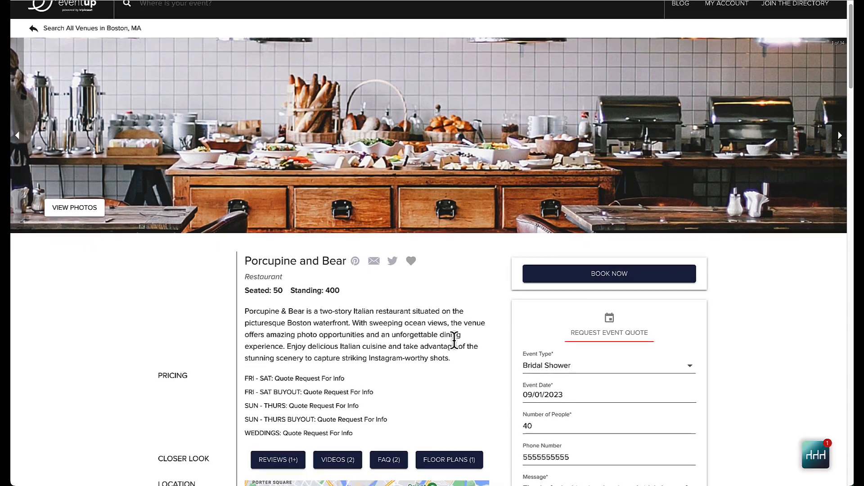
scroll(455, 342, "down", 1)
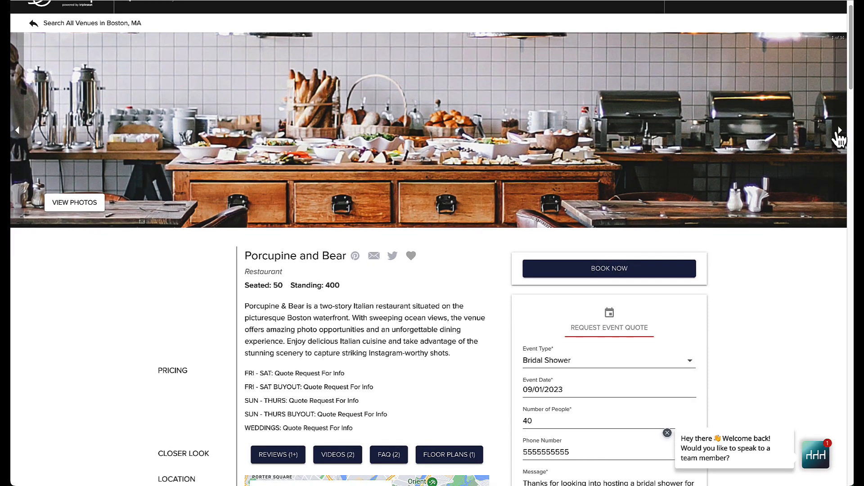
left_click(839, 135)
left_click(839, 135)
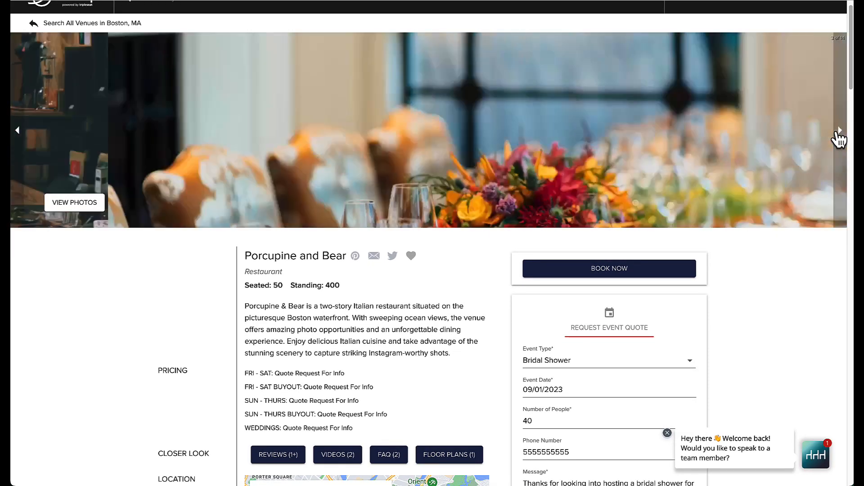
left_click(839, 135)
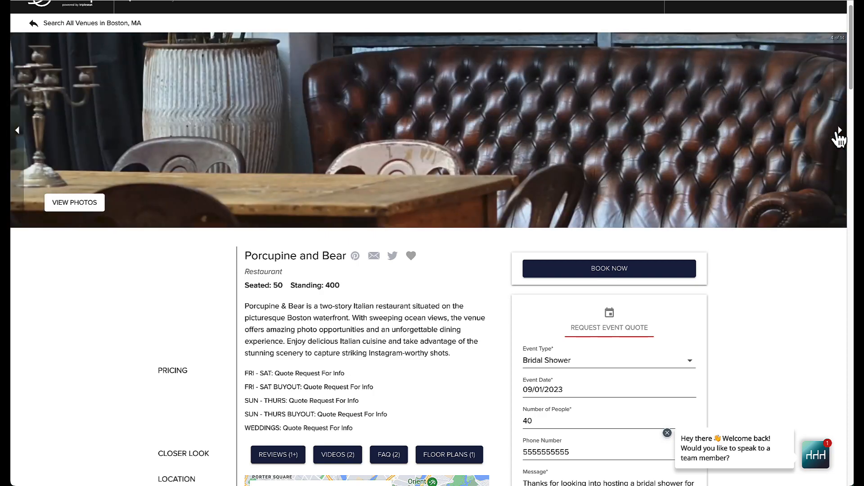
left_click(839, 135)
scroll(347, 363, "down", 5)
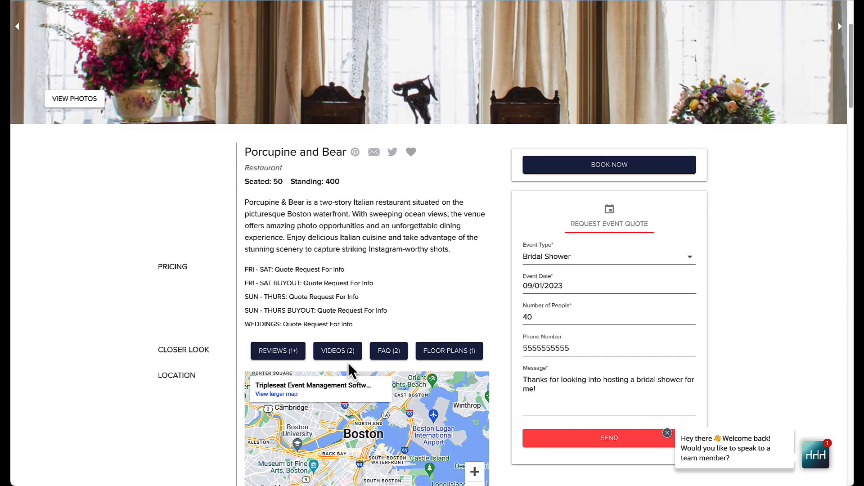
- Review the location, food and beverage, event spaces, availability, amenities and look-and-feel details on the Porcupine and Bear venue page
scroll(347, 363, "down", 8)
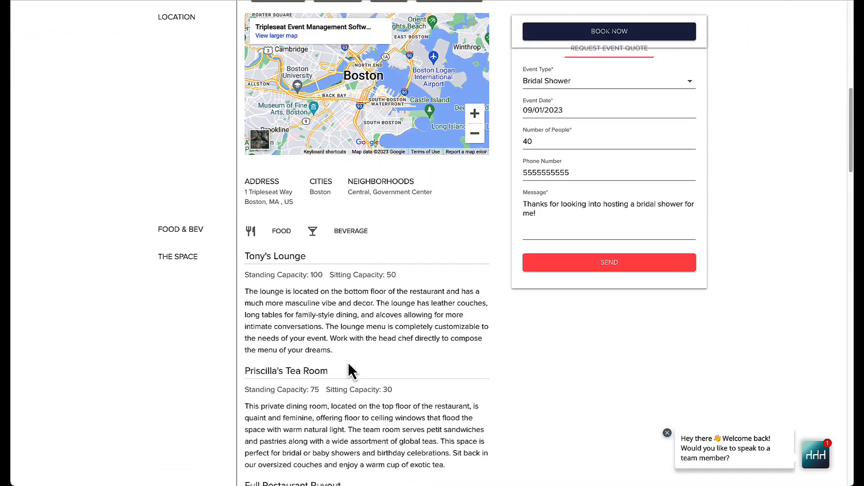
scroll(347, 362, "down", 5)
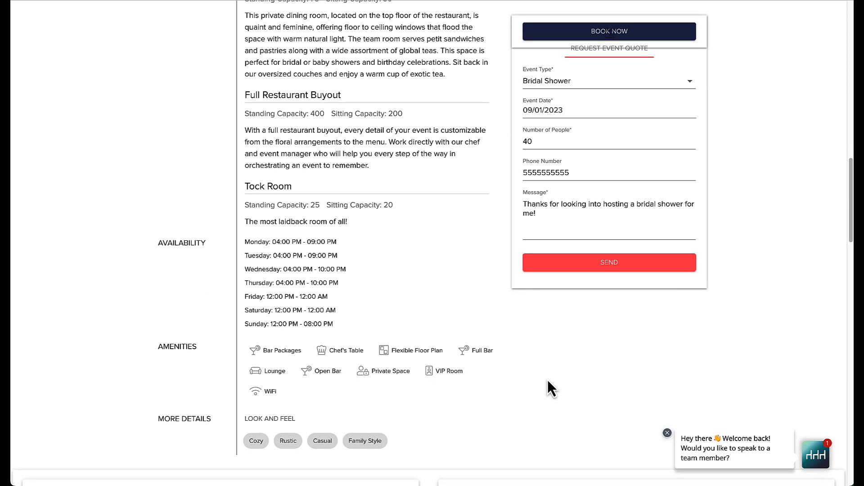
scroll(547, 379, "up", 10)
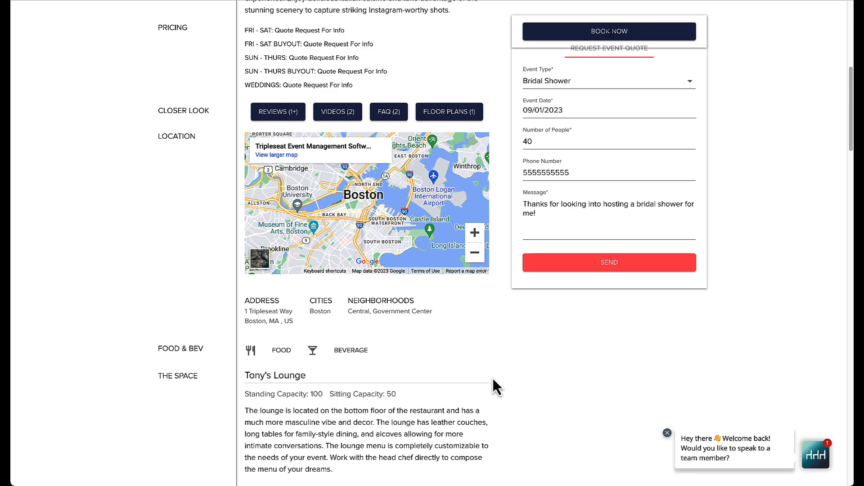
scroll(484, 382, "up", 1)
scroll(484, 382, "up", 7)
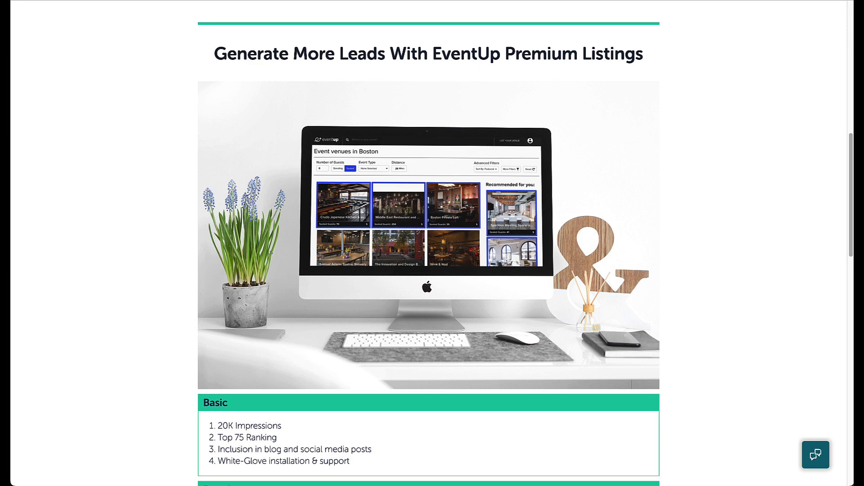
- Compare the Basic, Premium and Premium PLUS tiers in the EventUp premium listings overview
scroll(429, 243, "down", 2)
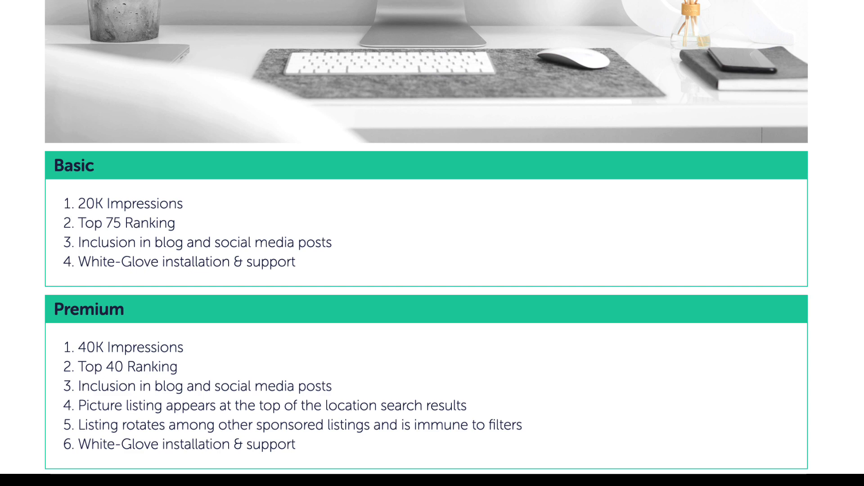
scroll(426, 237, "down", 3)
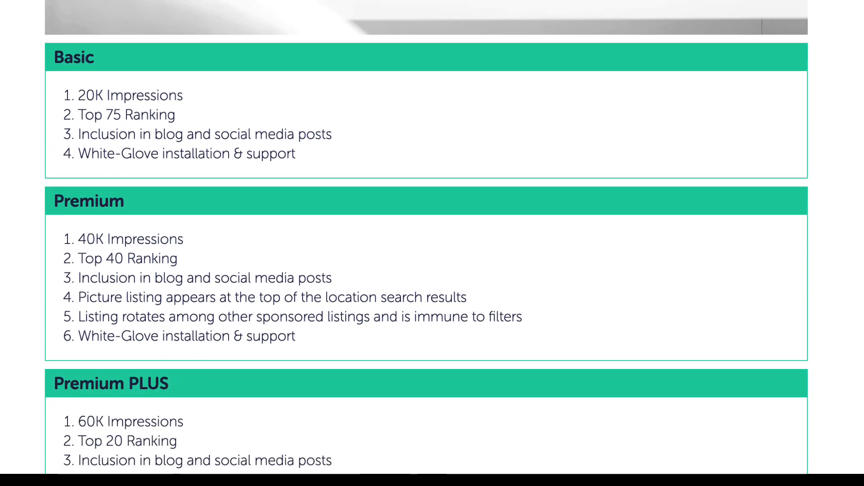
scroll(426, 243, "down", 3)
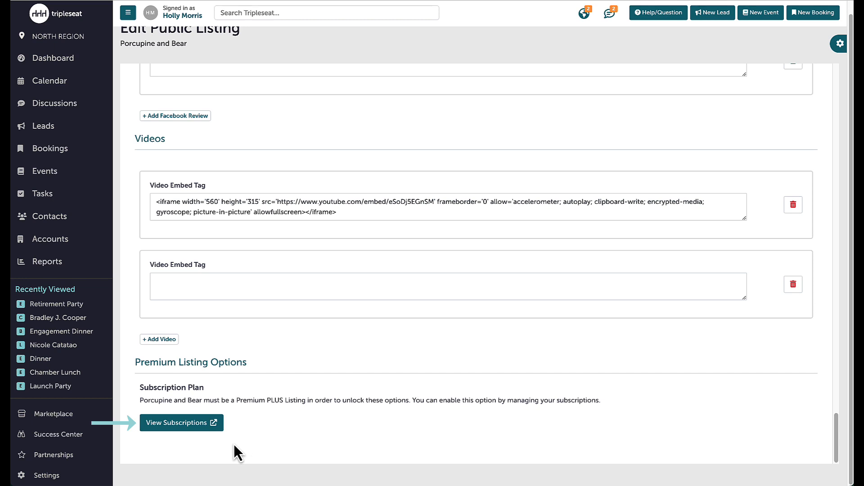
- Open the available subscriptions from the premium listing options and view the EventUp add-on's features and plan pricing
left_click(204, 425)
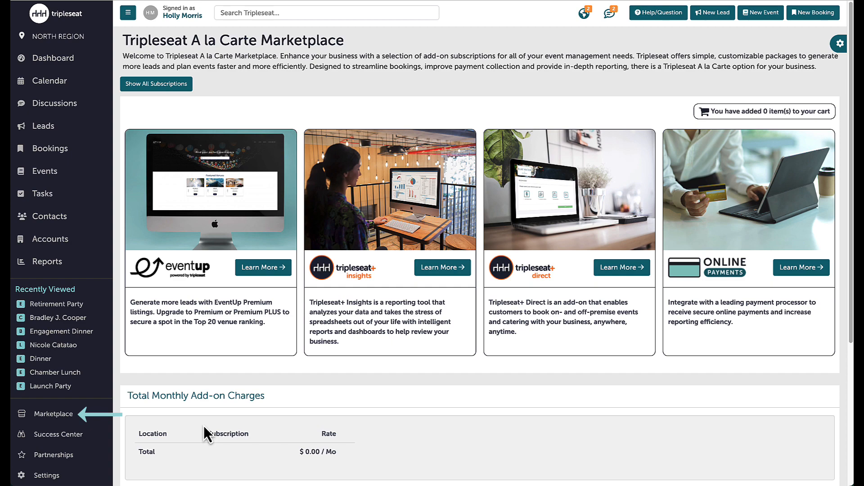
left_click(277, 273)
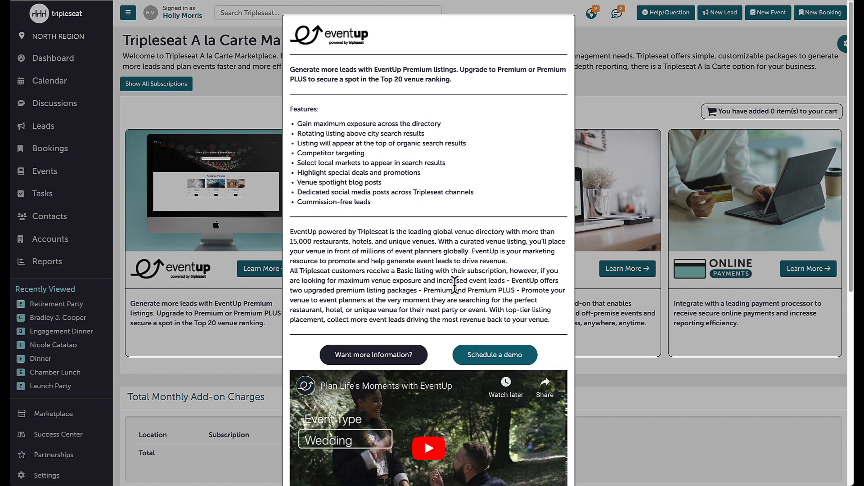
scroll(457, 288, "down", 4)
scroll(457, 294, "down", 3)
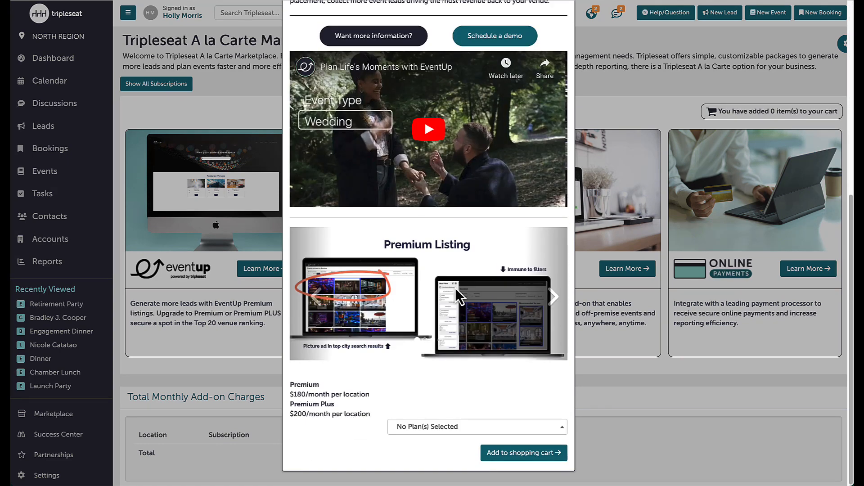
- Select the EventUp Premium plan for At Your Service Catering and add it to the shopping cart
left_click(478, 428)
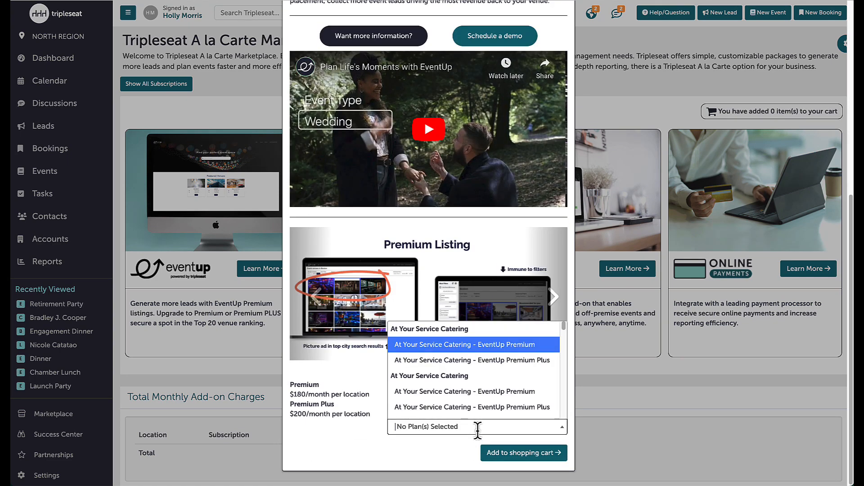
left_click(487, 394)
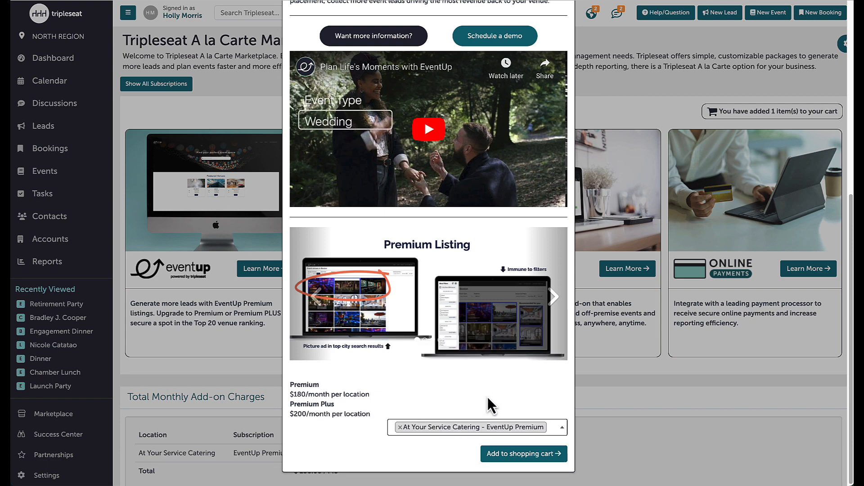
left_click(504, 453)
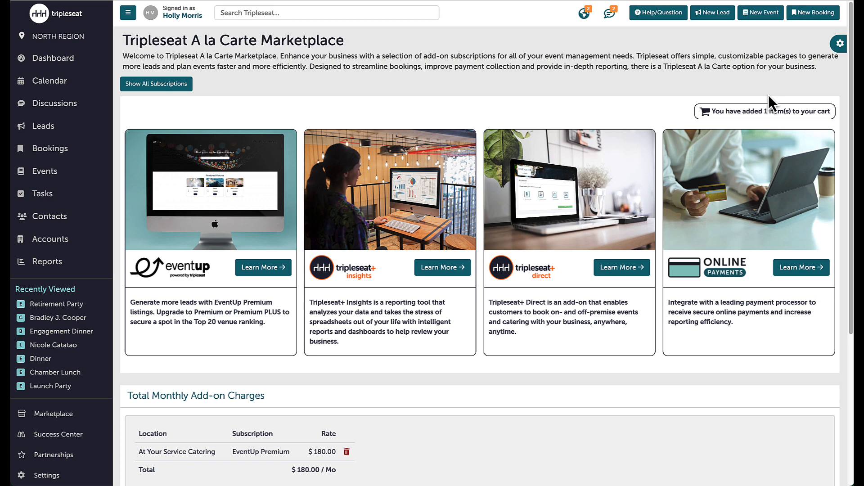
- Open the Support window for help and questions
left_click(647, 11)
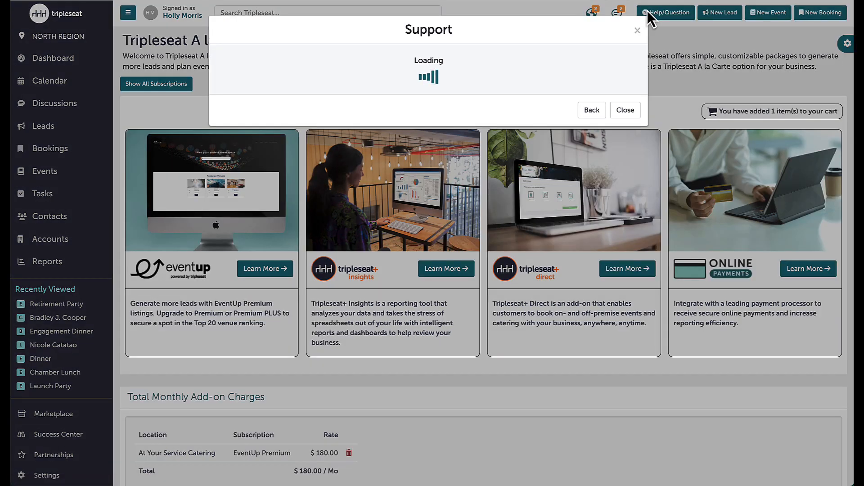